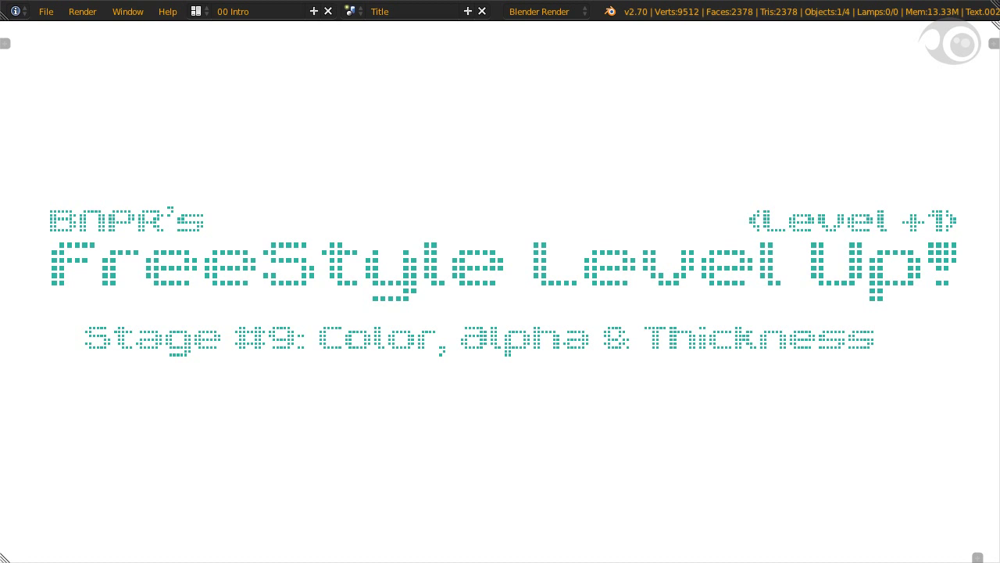
Switch from the 00 Intro layout to the 02 Default WorkSpace with the paint-can scene.
key("ctrl+Right")
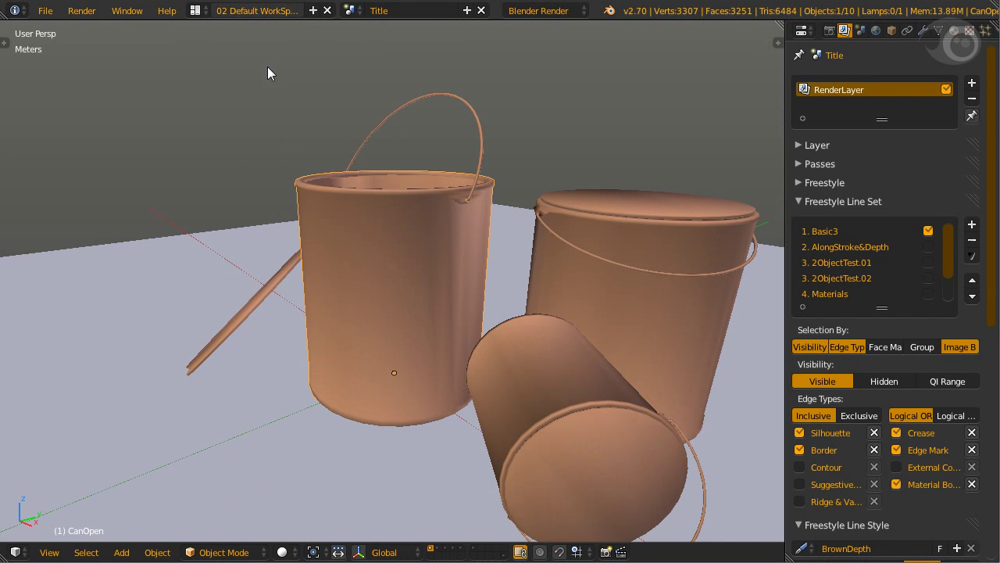
Inspect the CanOpen mesh in Edit Mode, return to camera view in Object Mode, and render.
right_click(382, 285)
key("Tab")
middle_click_drag(391, 281, 418, 260)
scroll(418, 203, "up", 4)
key("KP_0")
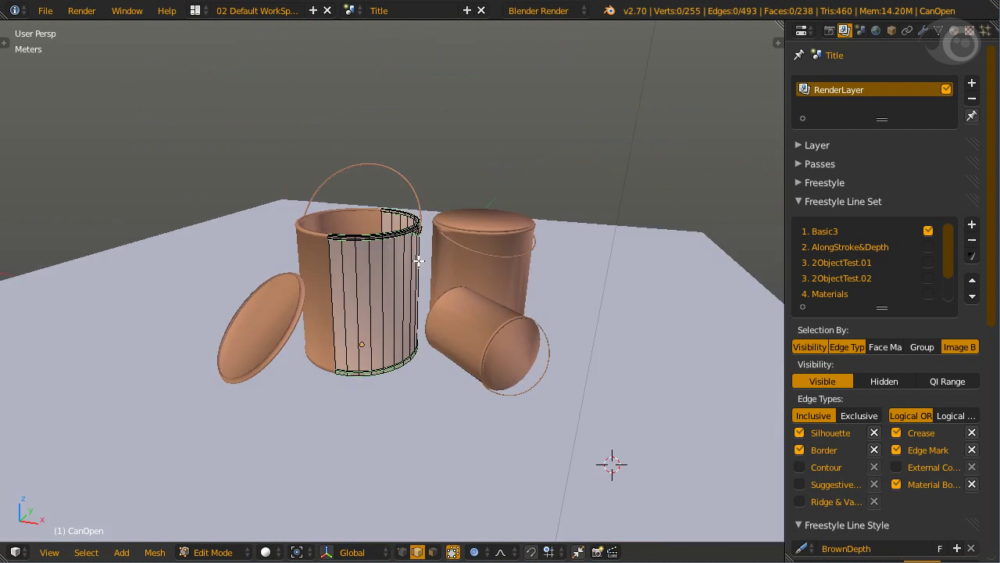
key("Tab")
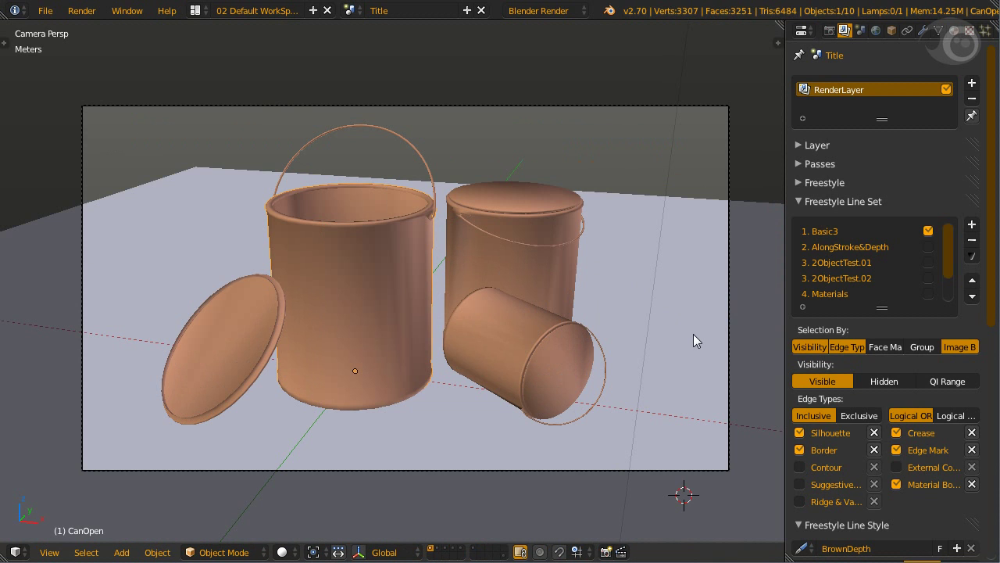
key("F12")
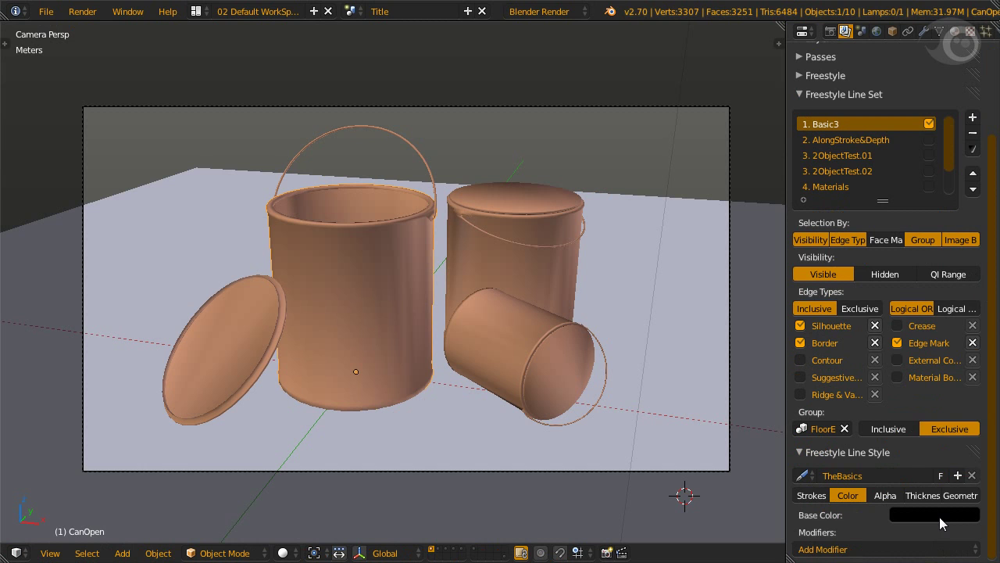
Sample the bucket's orange with the eyedropper as the TheBasics line base color.
left_click(939, 516)
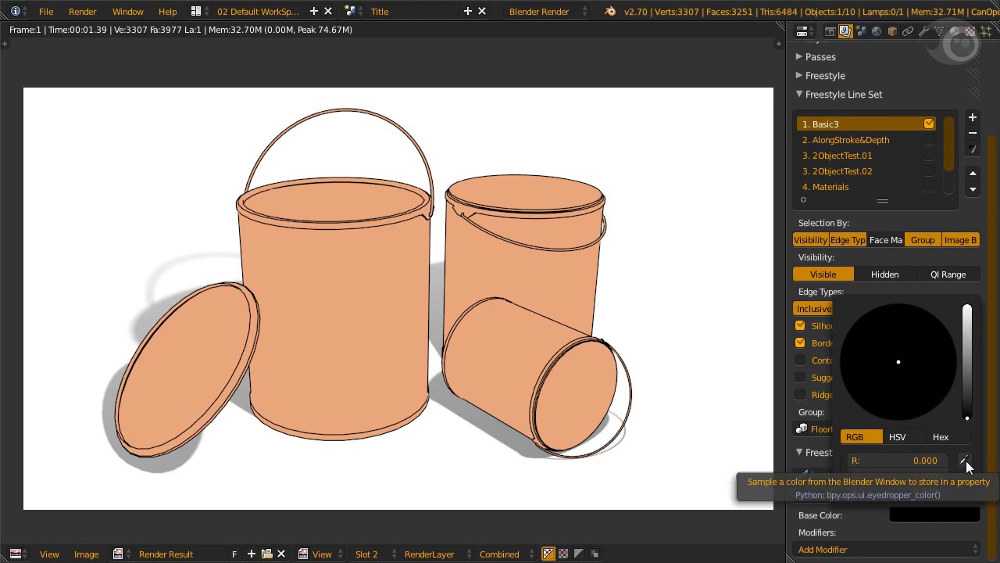
left_click(964, 460)
left_click(336, 329)
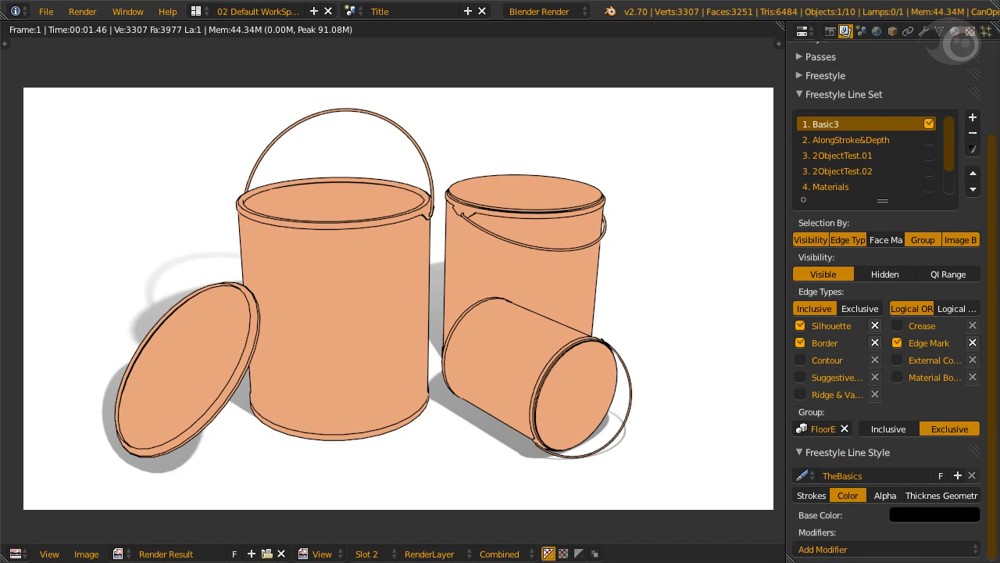
Lower the TheBasics line style's base alpha from 0.800 to 0.400.
left_click(886, 495)
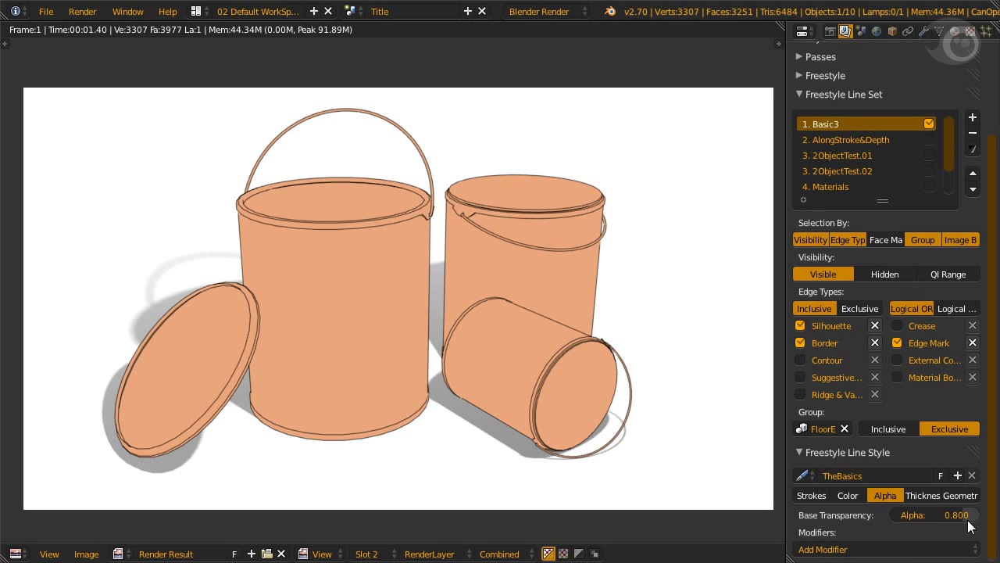
left_click_drag(970, 527, 940, 526)
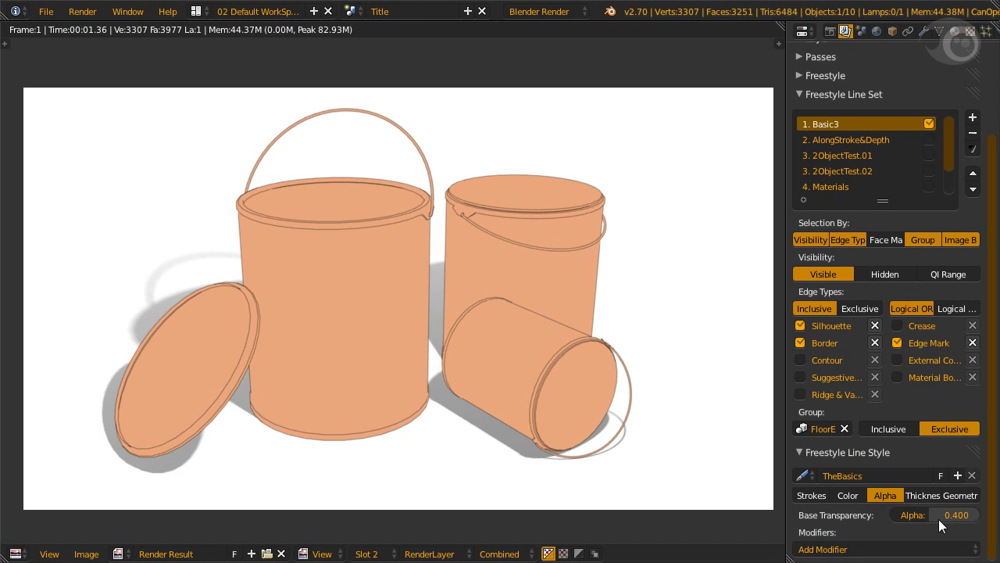
Set the TheBasics base thickness to 6, then review the Strokes settings.
left_click(925, 495)
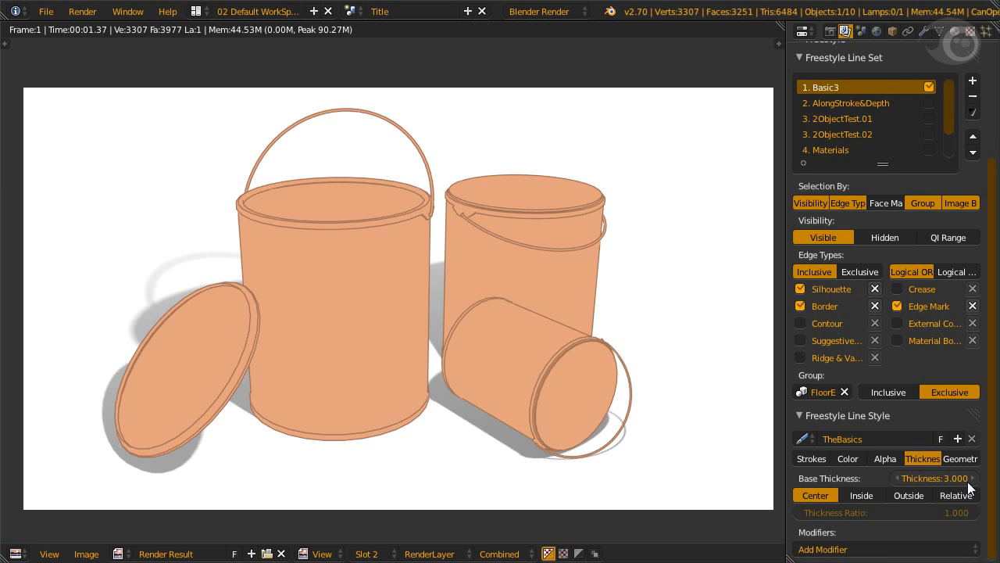
left_click(933, 478)
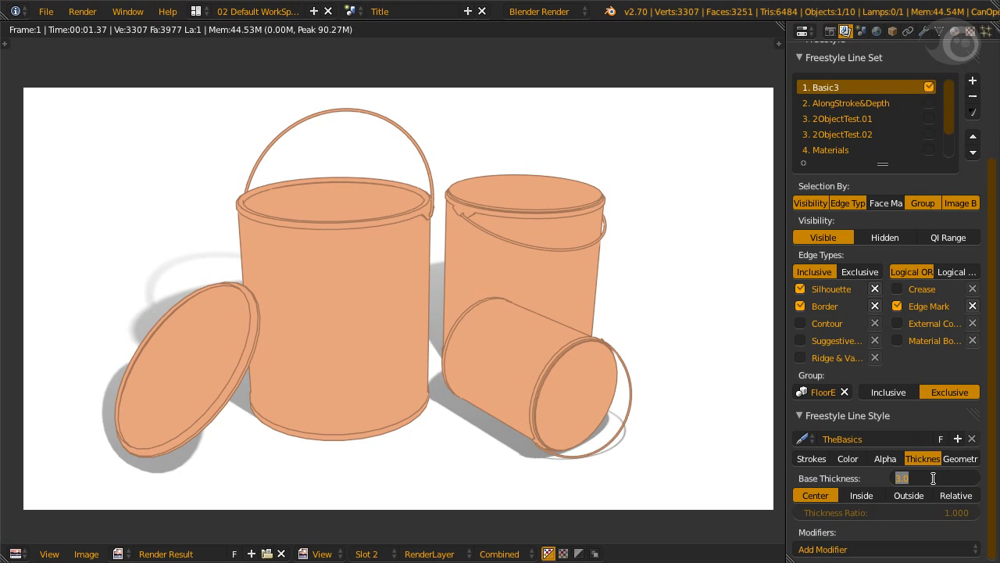
type("6")
key("Return")
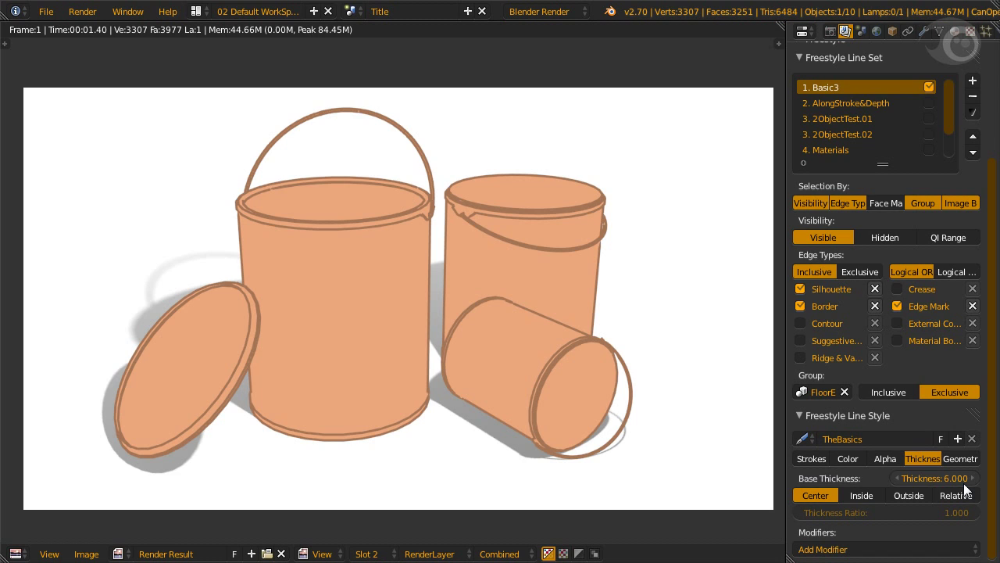
left_click(812, 459)
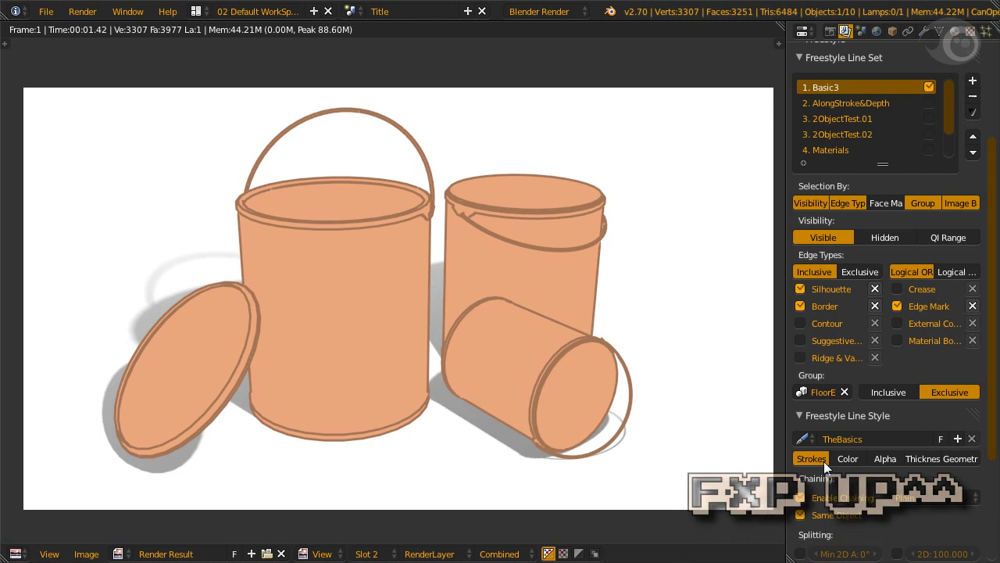
Bring up the line style's Thickness settings again.
left_click(922, 458)
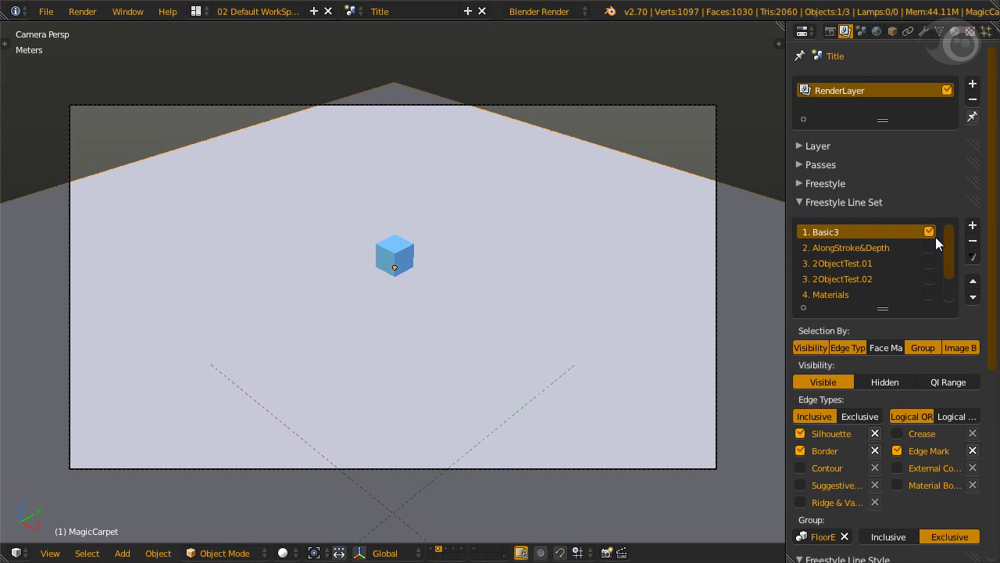
Make 2. AlongStroke&Depth the active Freestyle line set.
left_click(934, 250)
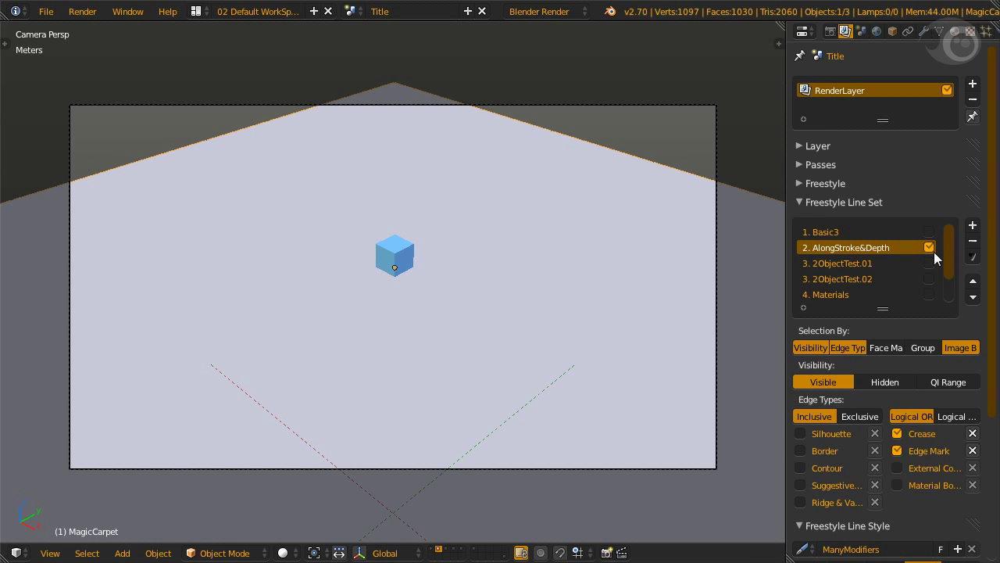
Add an Along Stroke color modifier to the ManyModifiers line style and render the scene.
scroll(863, 374, "down", 5)
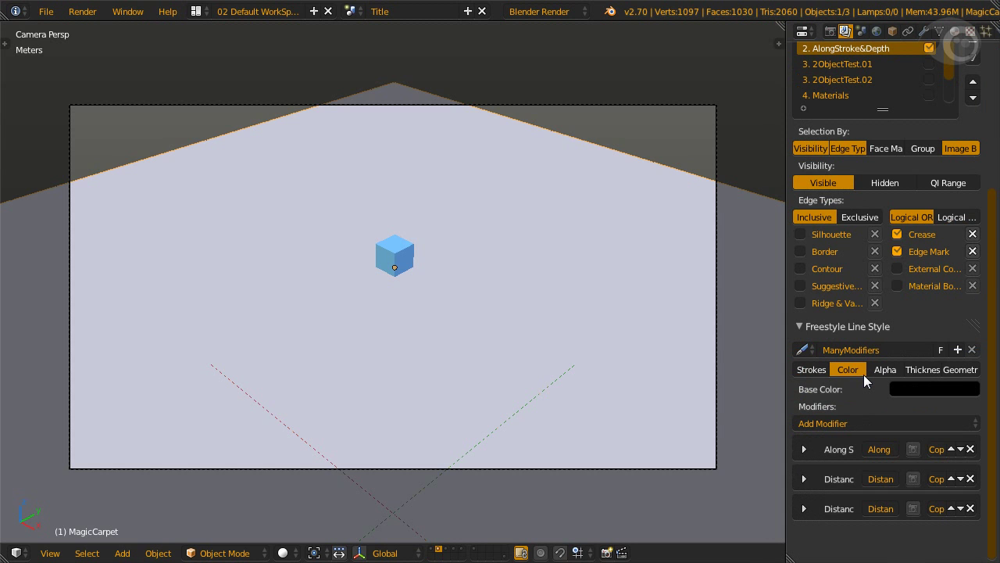
left_click(972, 424)
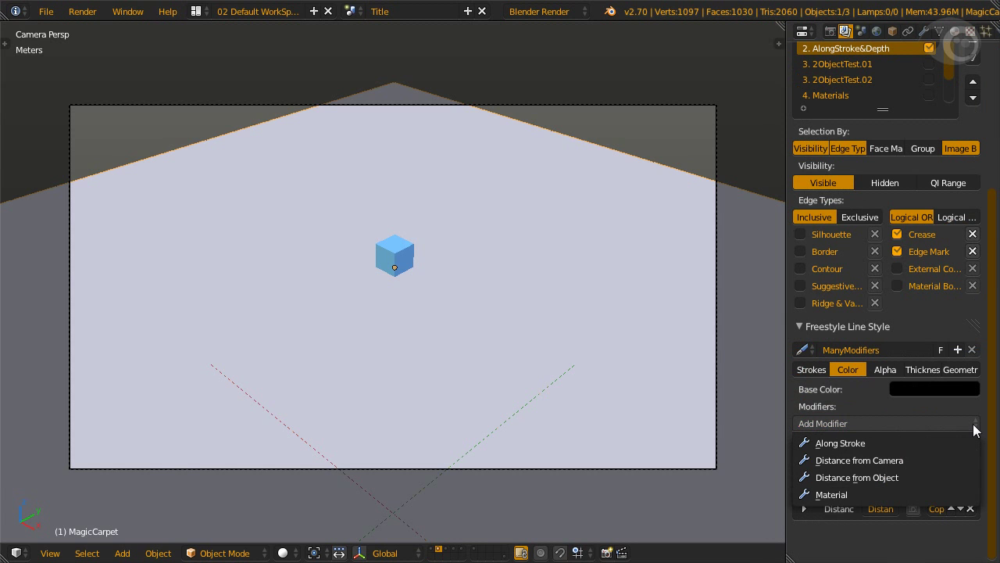
left_click(891, 443)
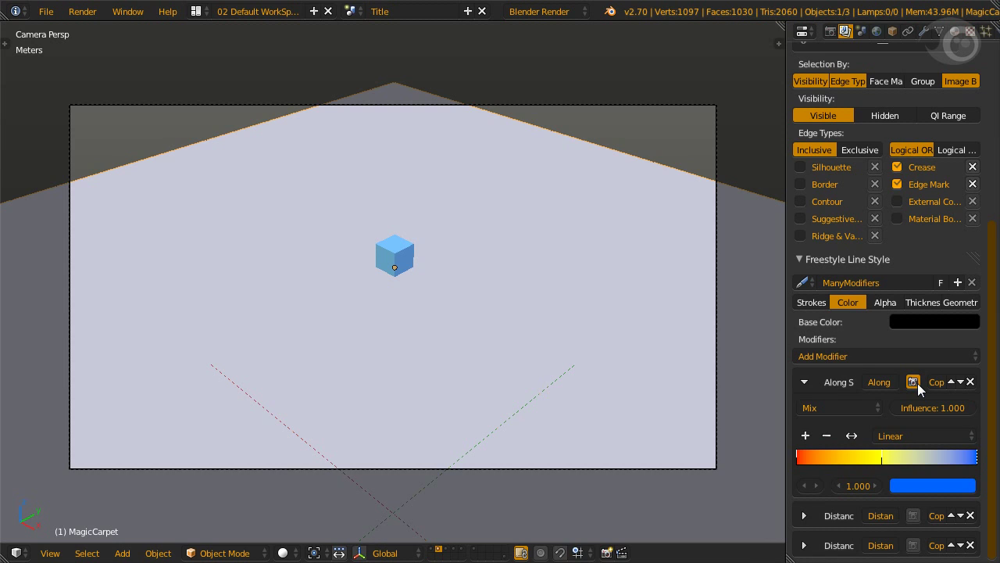
key("F12")
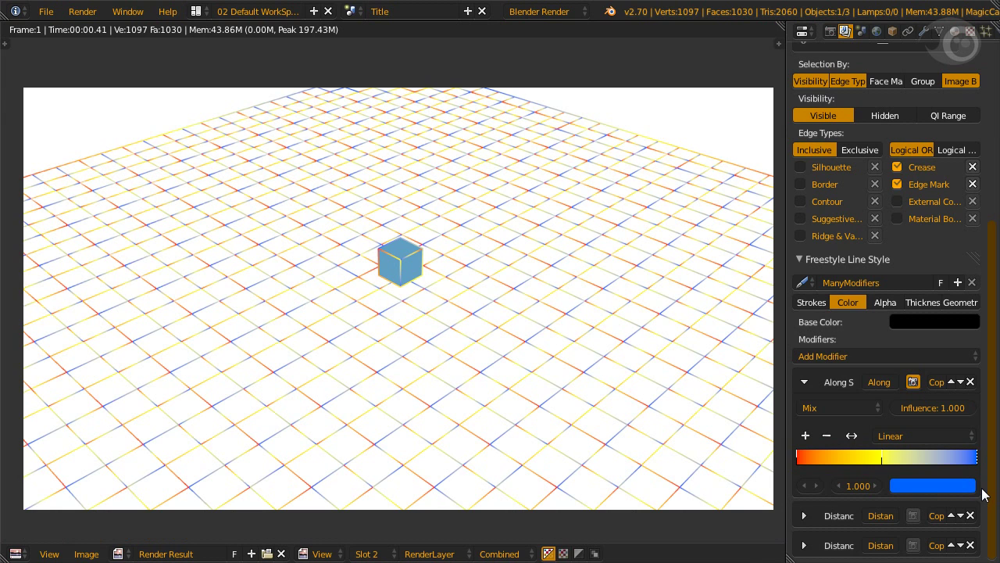
Enable the Along Stroke alpha modifier with a two-peak curve mapping.
left_click(804, 382)
left_click(885, 303)
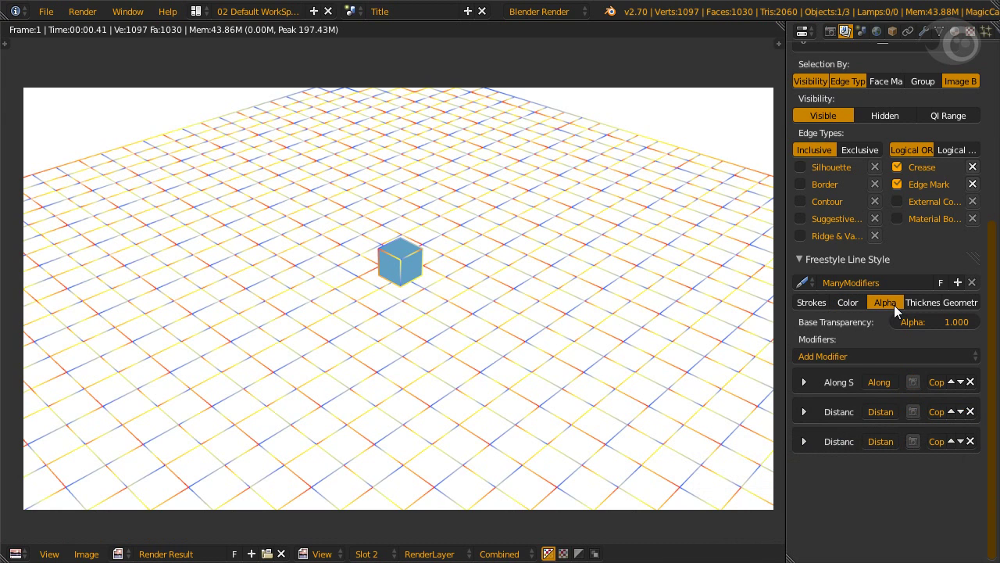
left_click(804, 382)
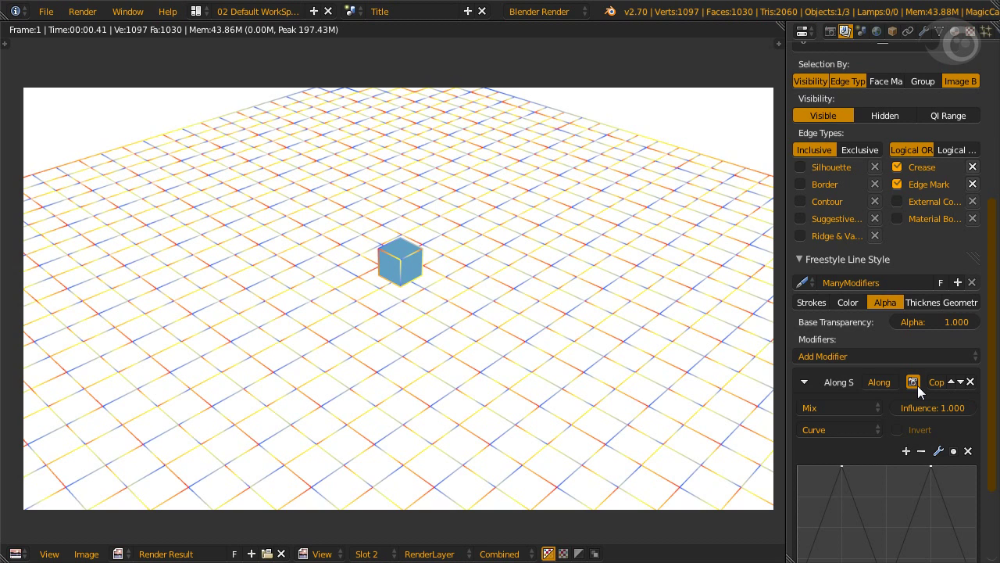
middle_click_drag(917, 385, 919, 291)
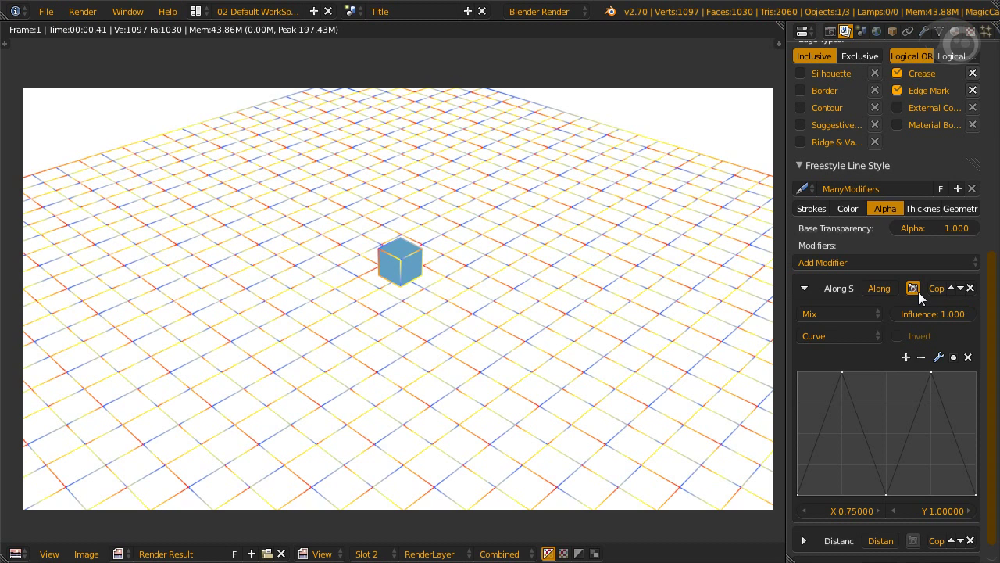
left_click(912, 288)
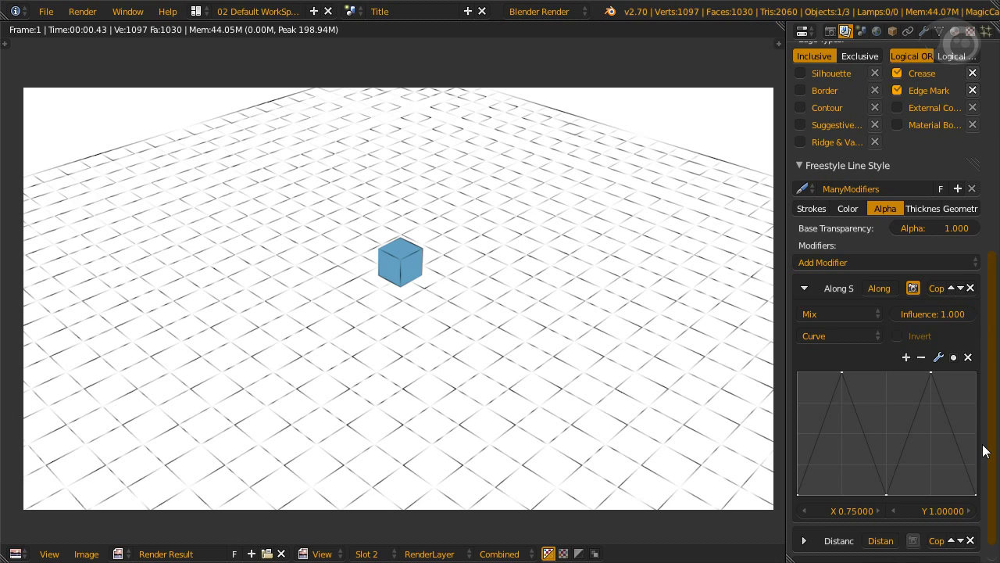
Expand the Along Stroke thickness modifier (0.5 to 5.0) and re-render.
left_click(923, 209)
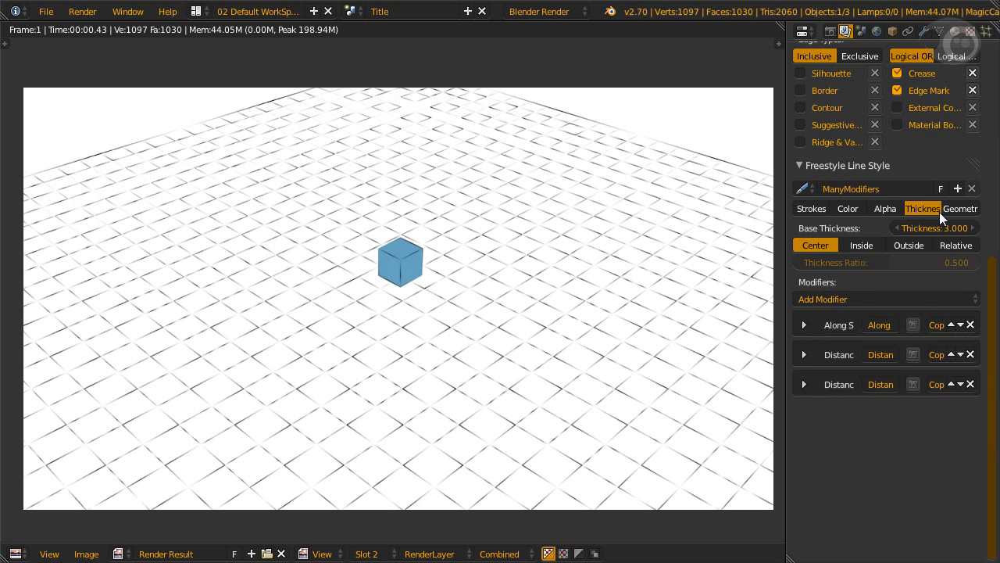
left_click(804, 325)
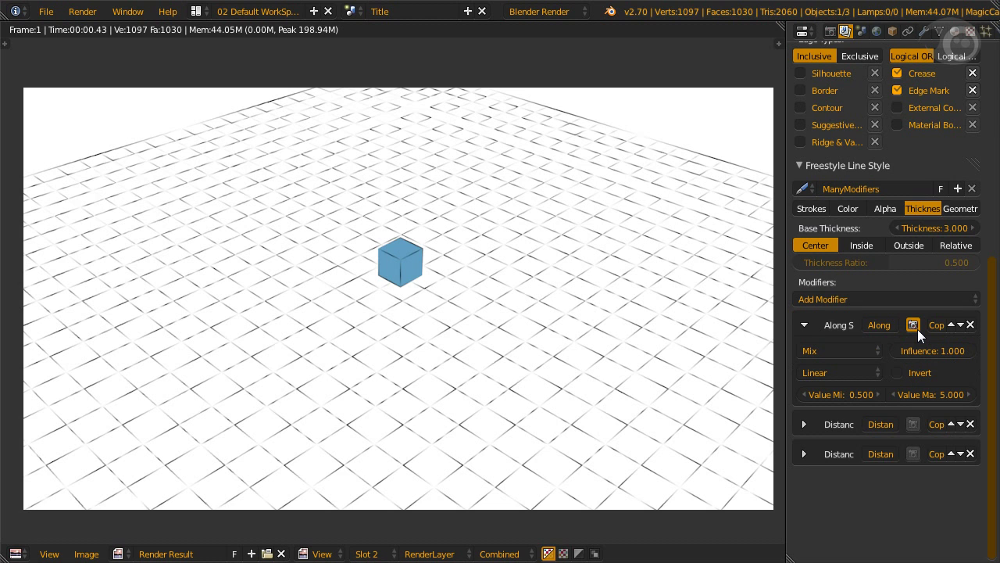
key("F12")
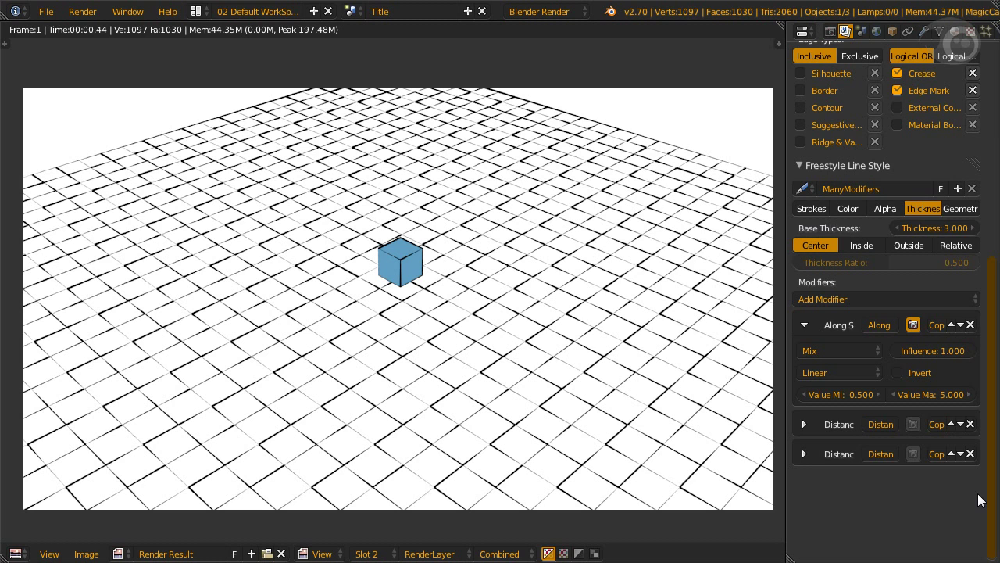
Enable the third Distance colour modifier (0m–42m) and re-render to see brown, yellow, green and teal bands.
left_click(860, 209)
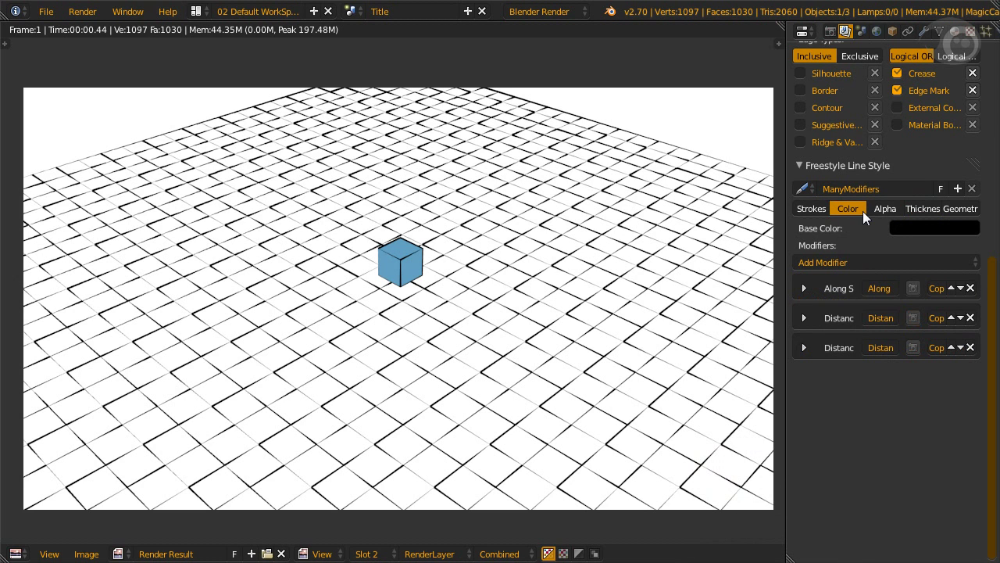
left_click(919, 320)
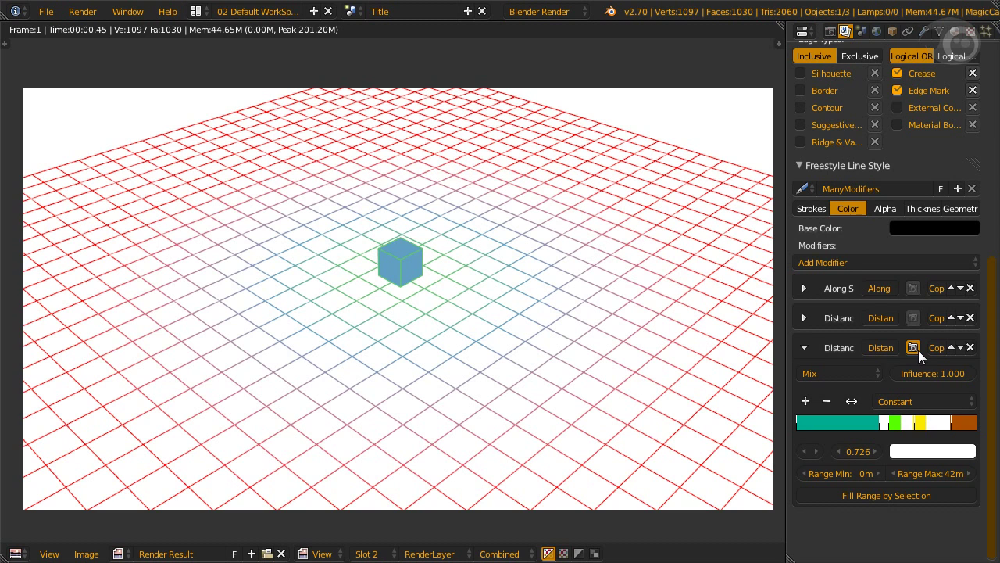
left_click(913, 347)
key("F12")
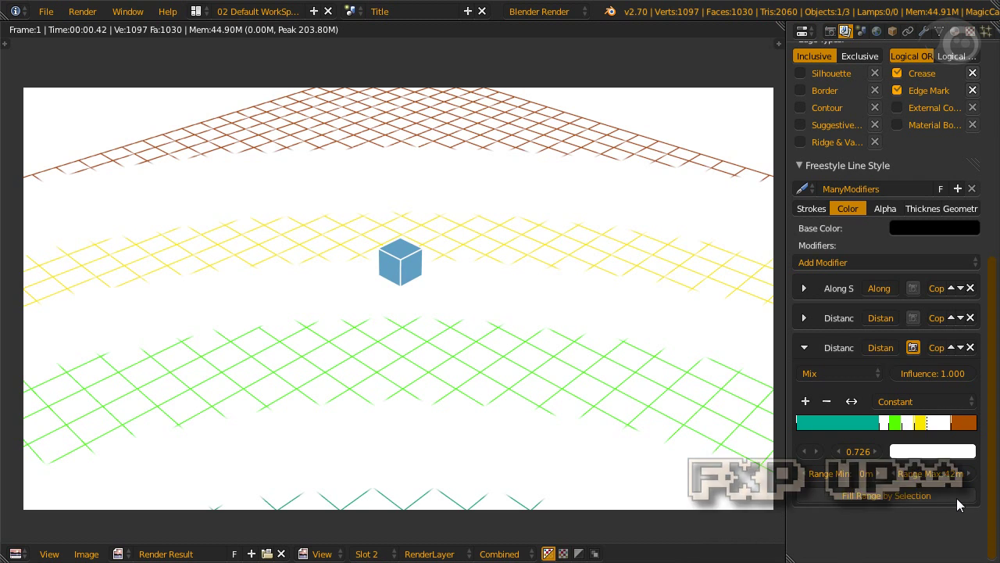
Render with the BlueBox distance alpha modifier, then undo to use the curve-based Distance alpha modifier.
left_click(885, 208)
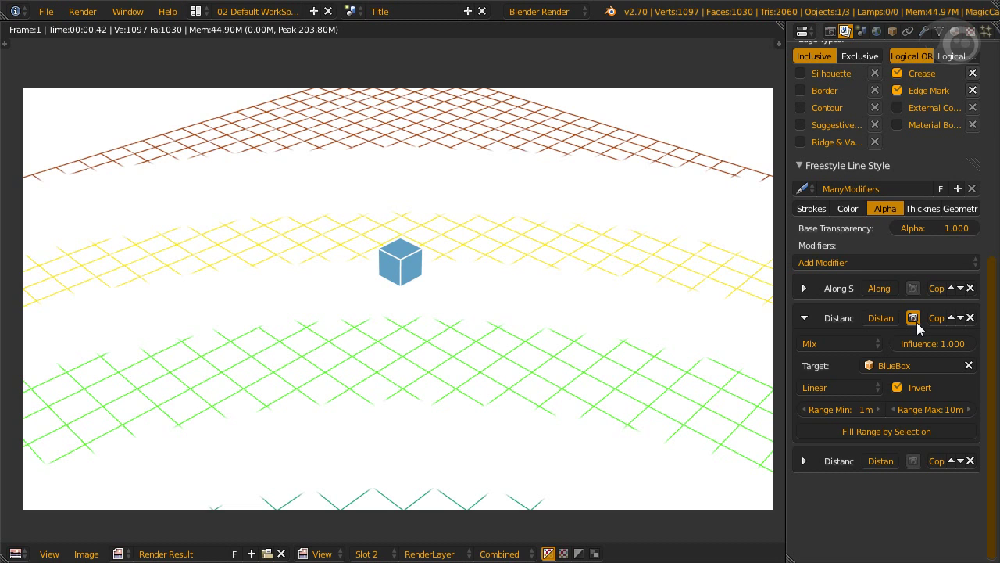
key("F12")
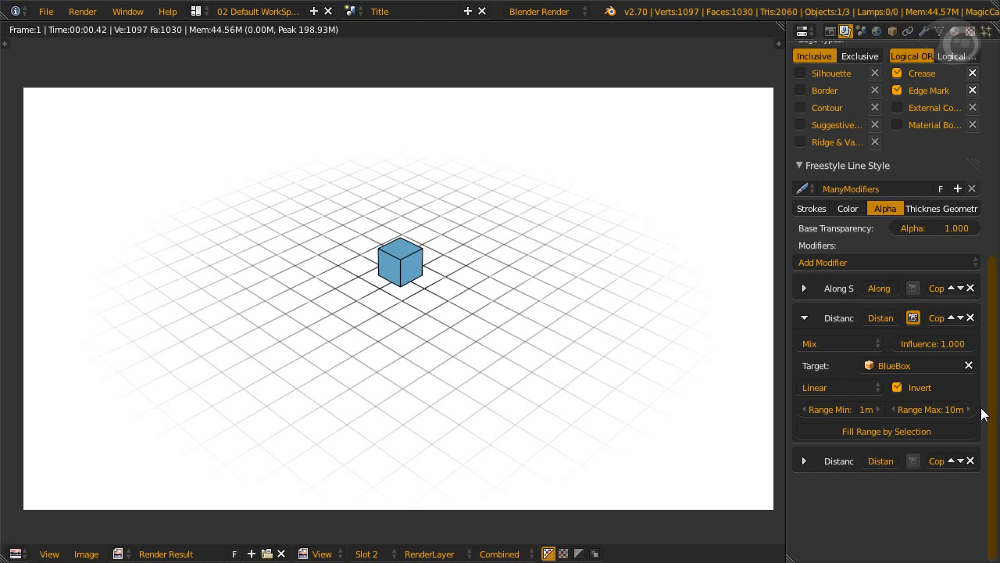
key("ctrl+z")
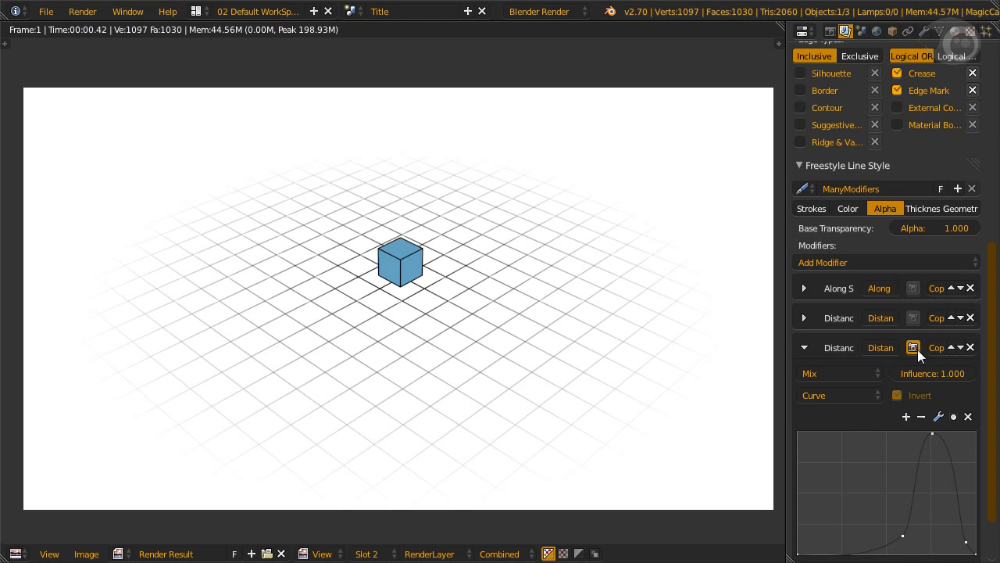
Scroll to the Distance from Object thickness modifier for BlueBox (0–5 m range, values 0–3).
scroll(984, 476, "down", 2)
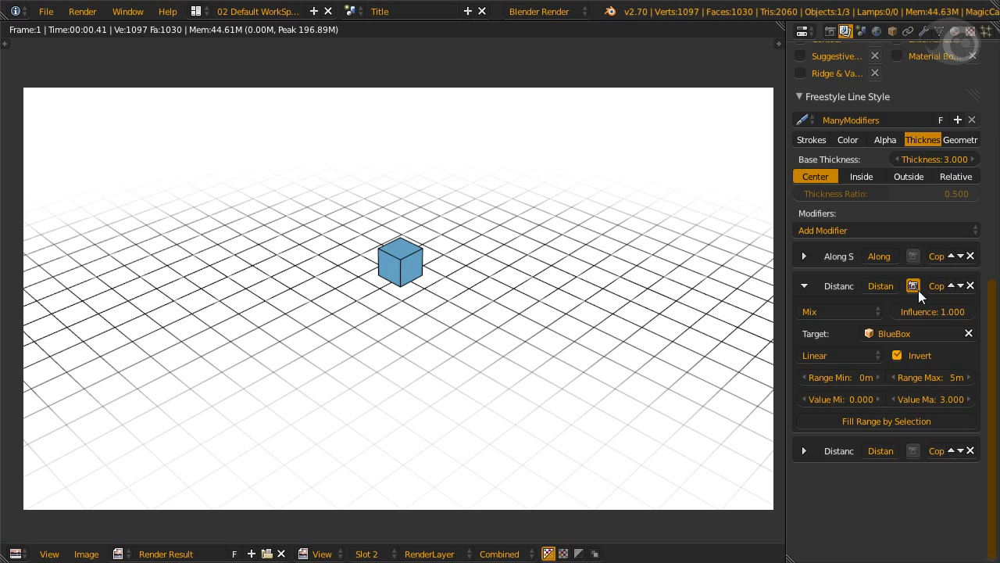
Enable the BlueBox distance thickness modifier and the curve-based Distance thickness modifier.
left_click(912, 286)
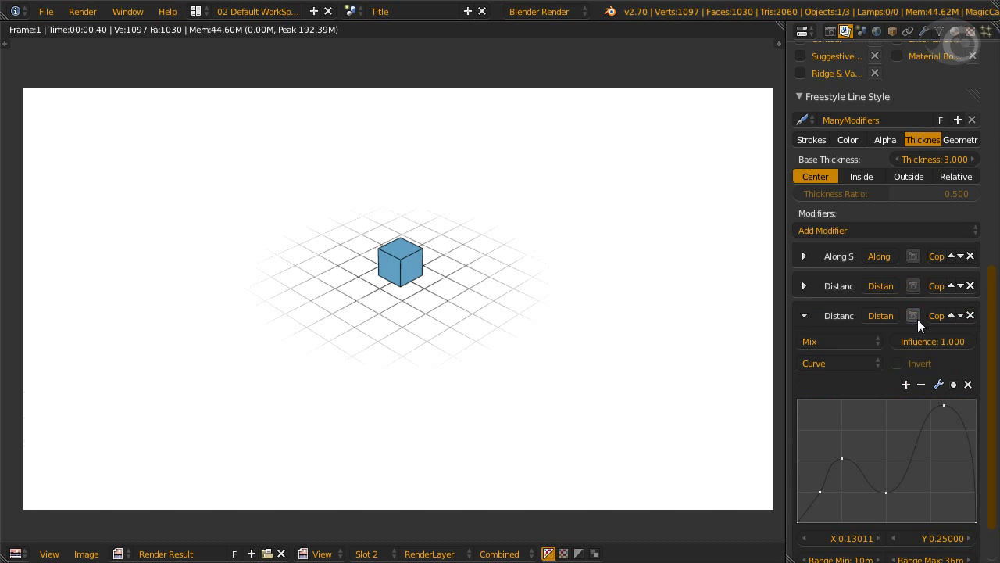
left_click(913, 315)
scroll(983, 537, "down", 2)
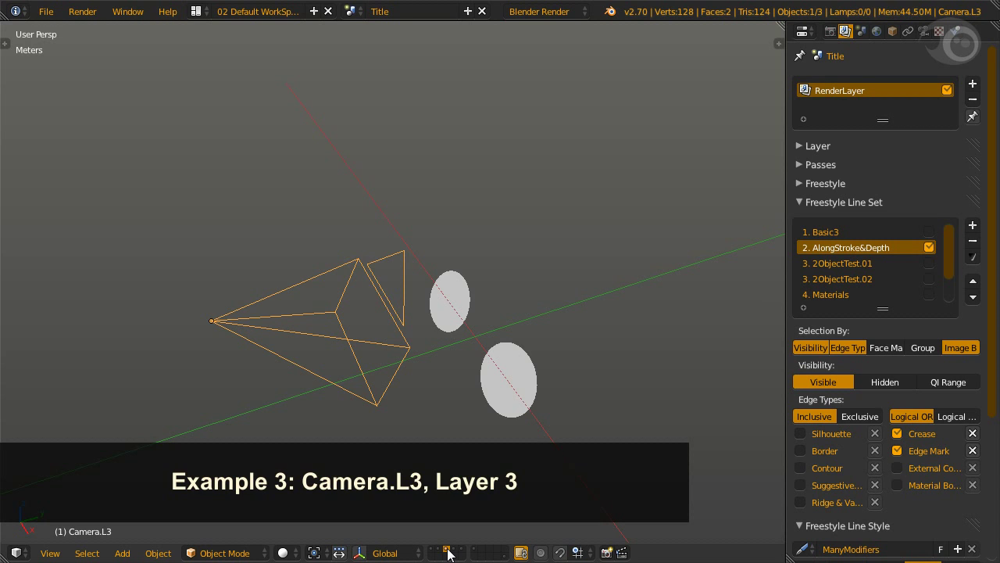
Render the two-disc scene through the camera with the 2ObjectTest.02 line set selected.
key("KP_0")
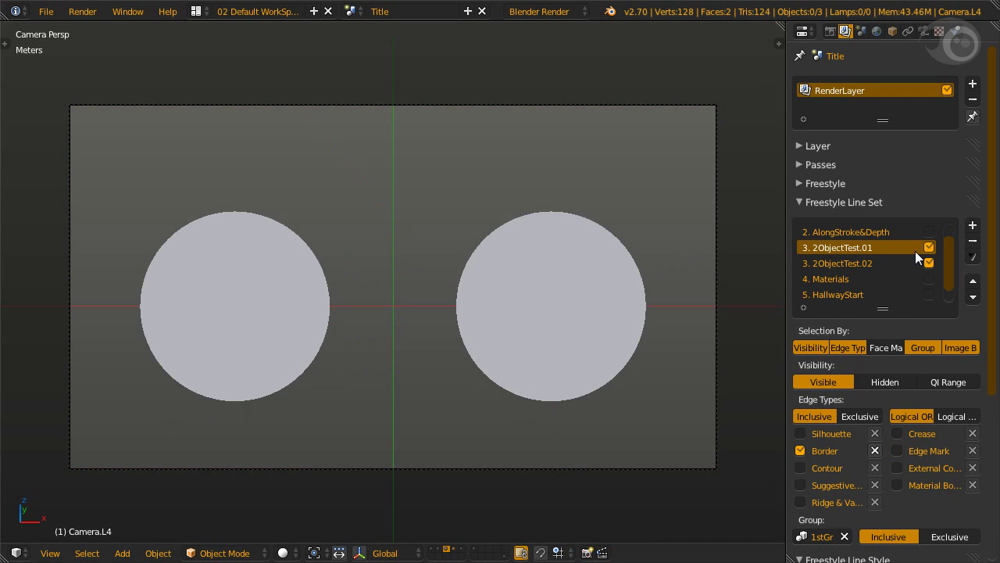
left_click(899, 264)
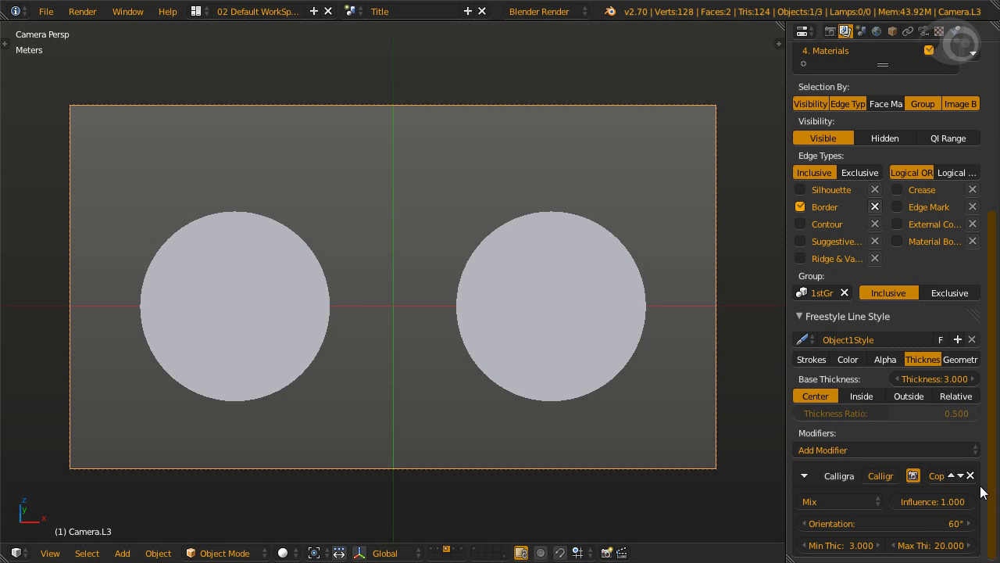
key("F12")
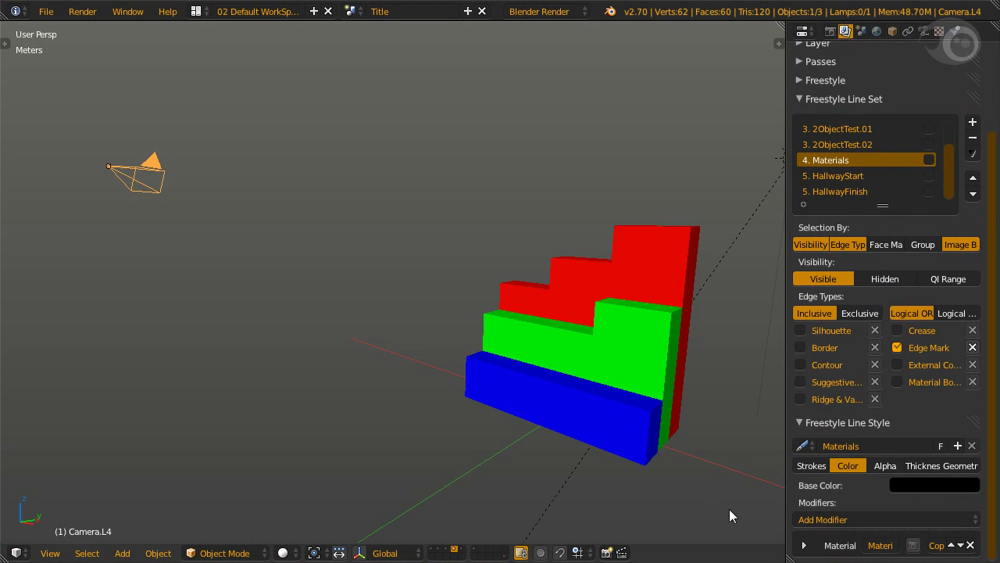
Enable the 4. Materials line set for the stepped blocks, viewed through the camera, and show its Alpha settings.
key("KP_0")
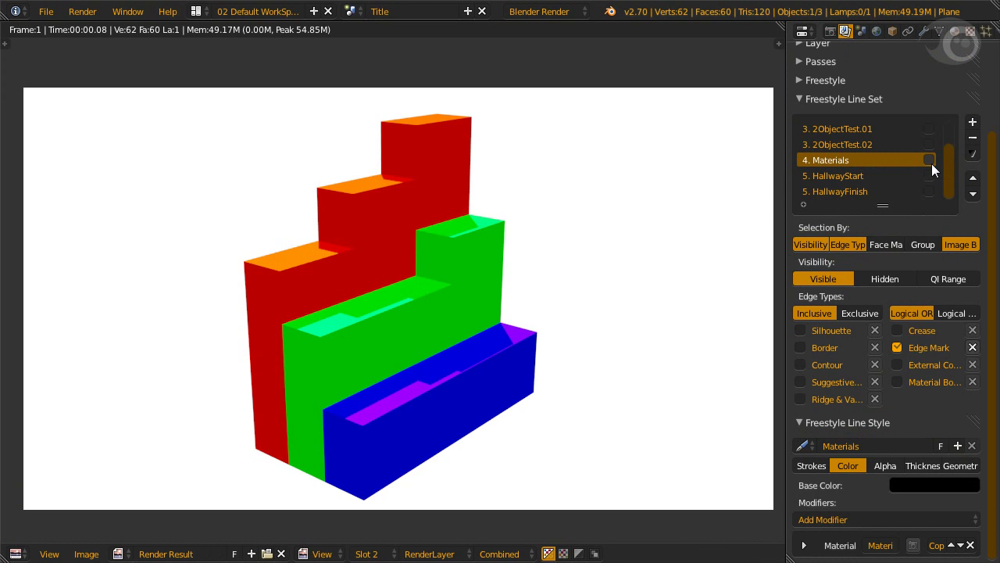
left_click(930, 160)
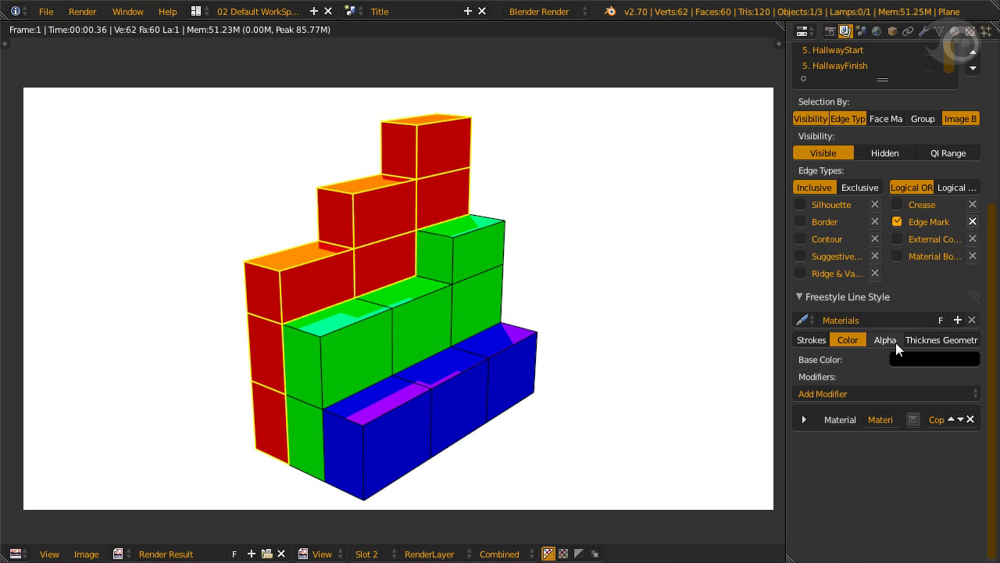
left_click(896, 342)
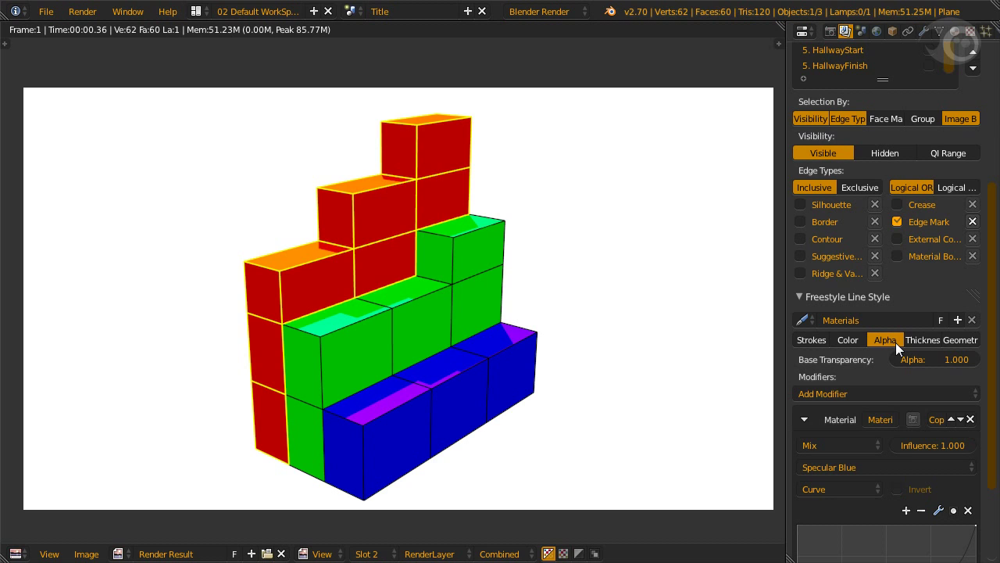
Scroll through the Alpha modifier's curve in the Freestyle Line Style panel.
scroll(915, 304, "down", 4)
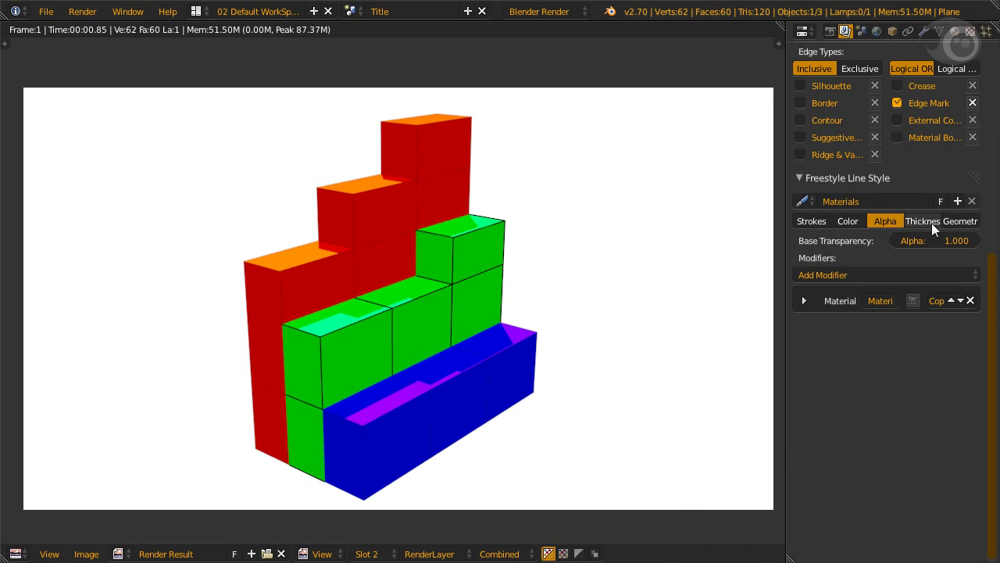
Turn on the Diffuse Blue Material thickness modifier (2 to 5) and re-render the blocks.
left_click(932, 223)
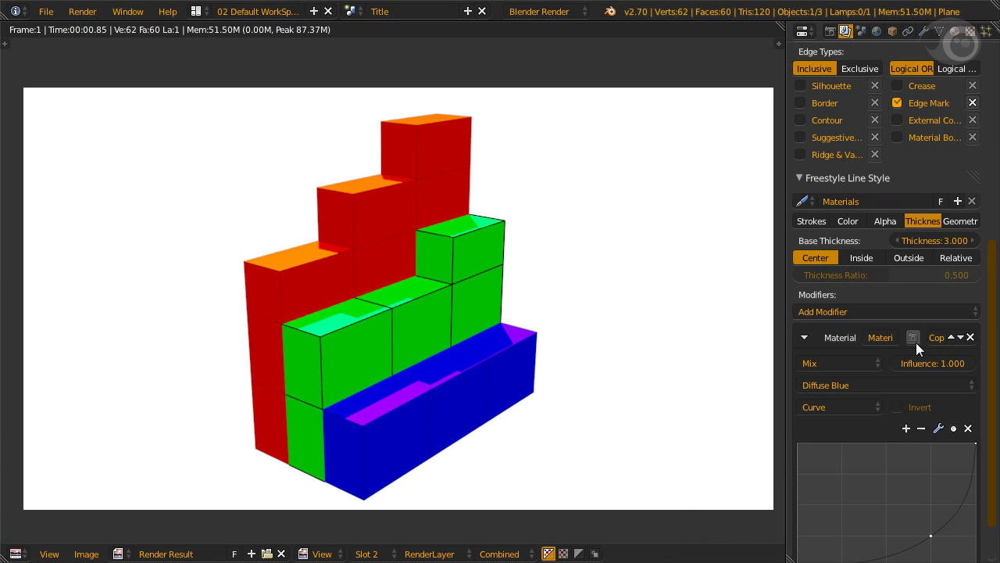
scroll(916, 342, "down", 2)
left_click(916, 281)
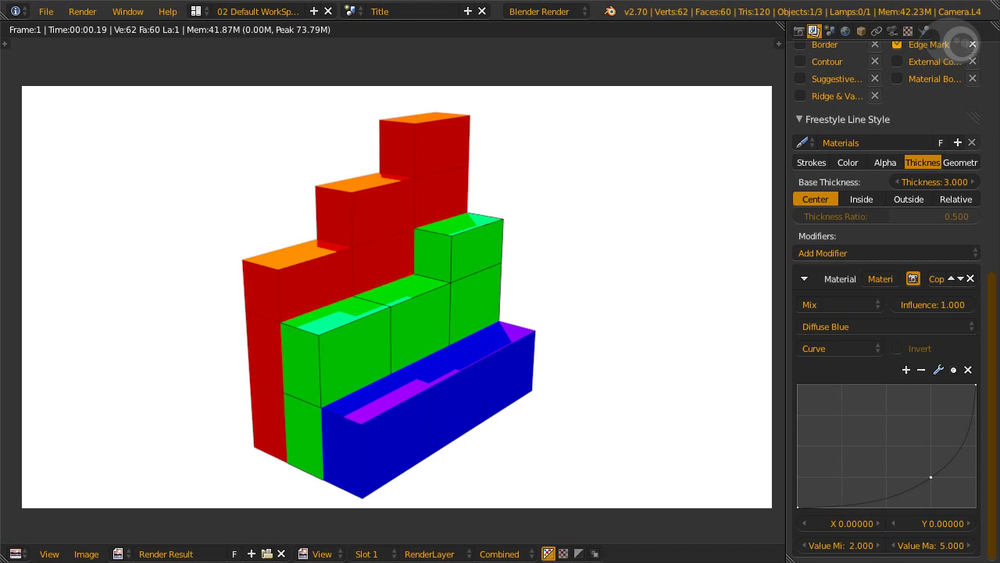
key("F12")
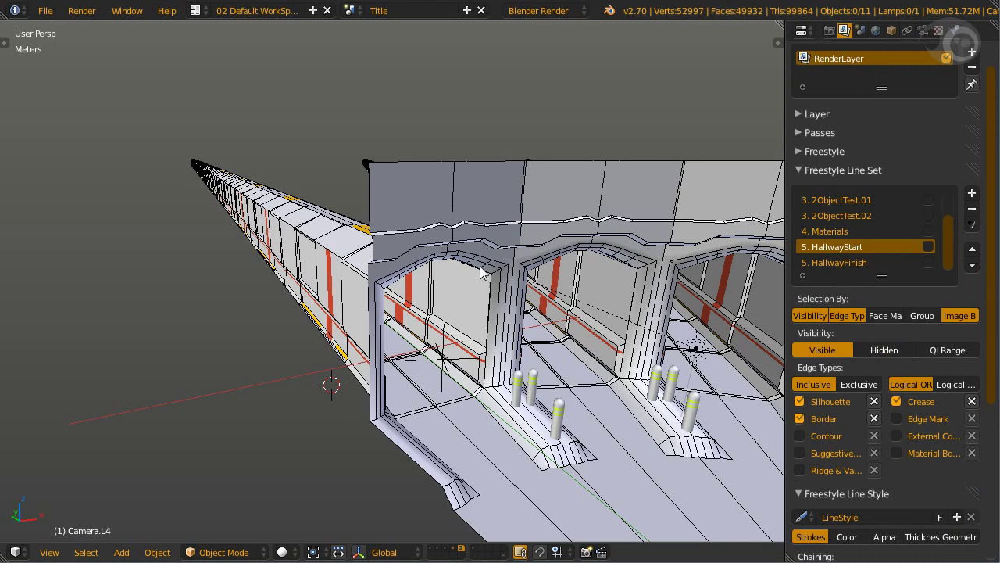
Make Camera.L5 the active view camera and enable the HallwayStart line set.
middle_click_drag(481, 272, 621, 367)
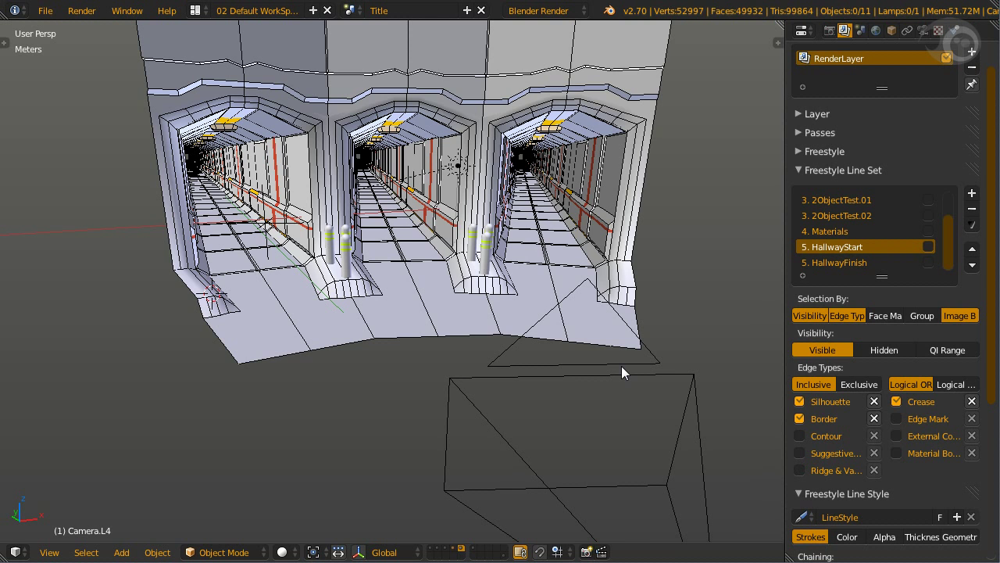
right_click(622, 369)
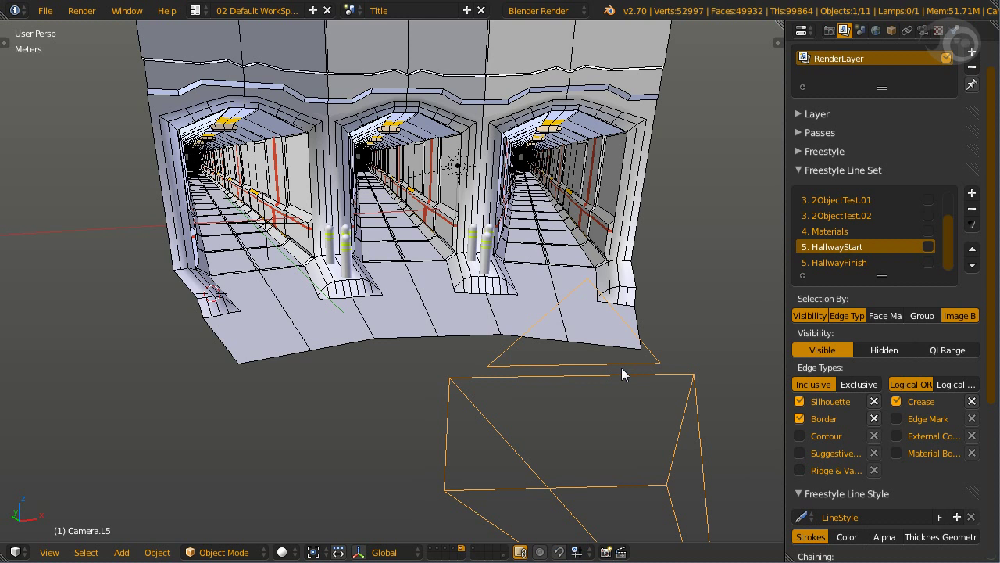
key("ctrl+KP_0")
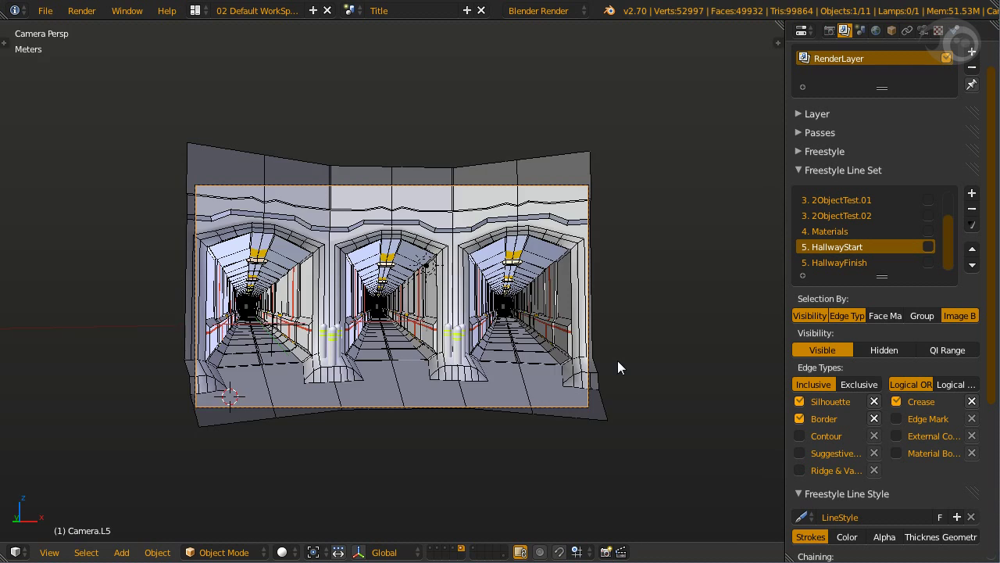
key("Home")
left_click(929, 247)
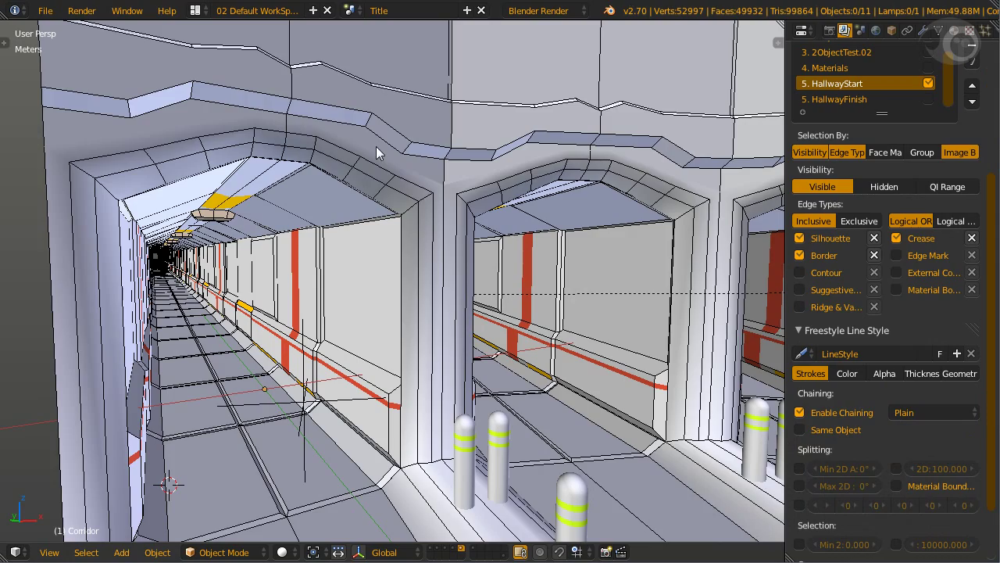
right_click(393, 94)
key("Tab")
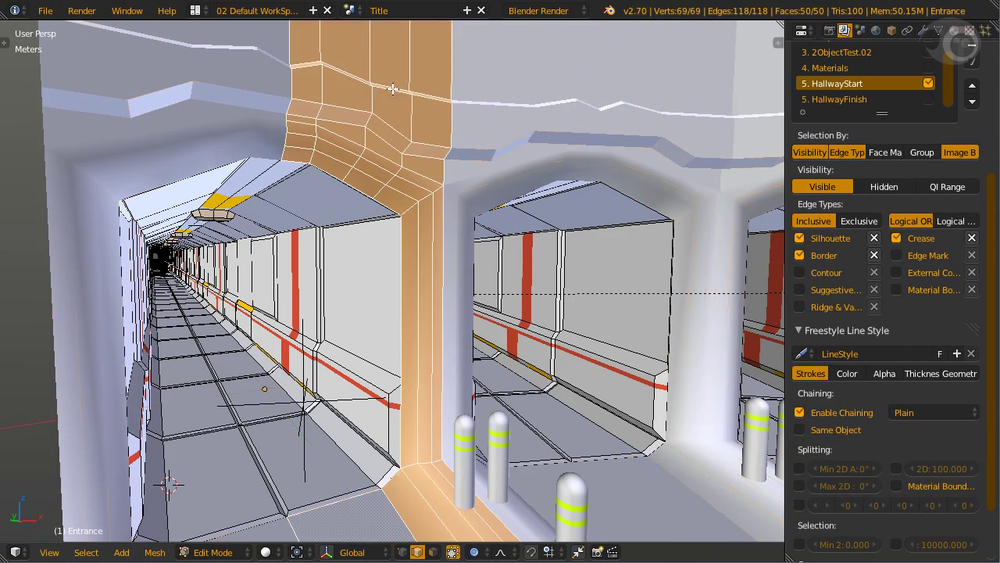
scroll(407, 142, "up", 3)
scroll(415, 236, "up", 5)
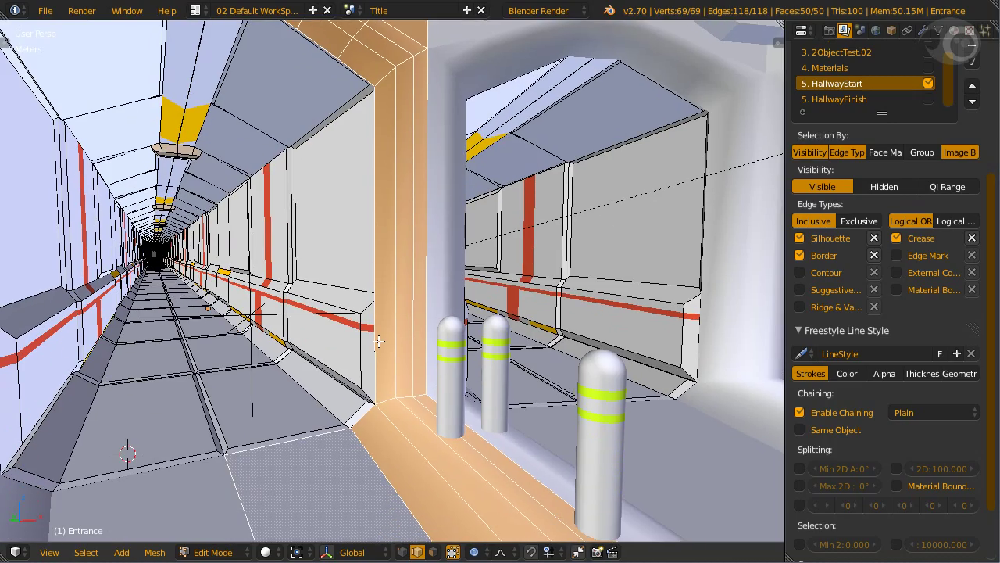
key("Tab")
right_click(346, 301)
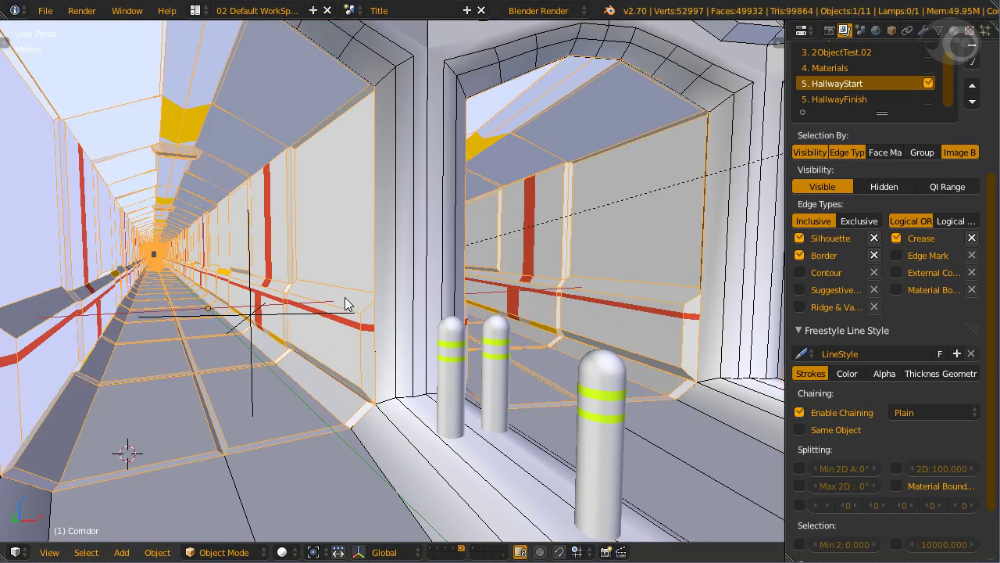
key("Tab")
middle_click_drag(346, 305, 277, 435)
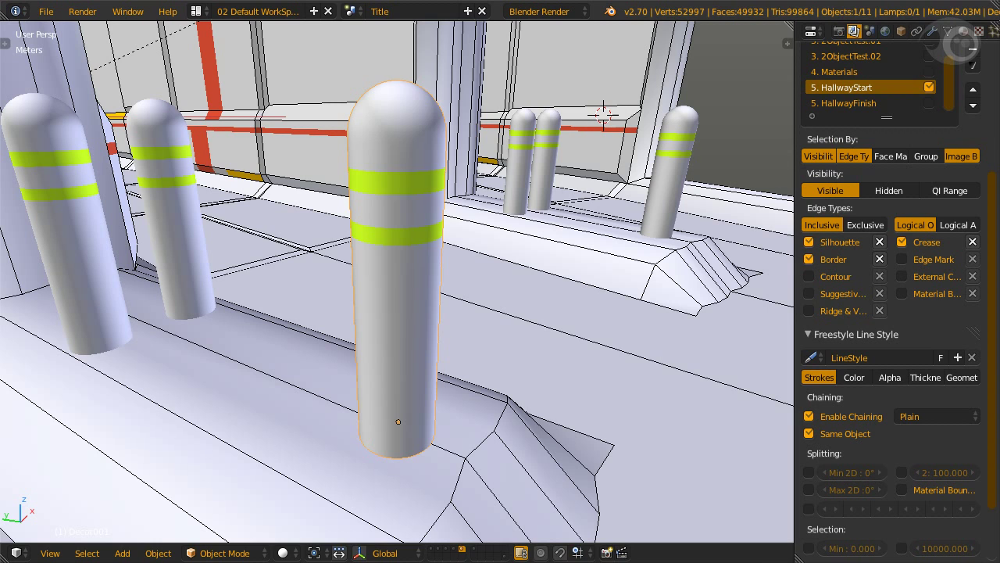
key("Tab")
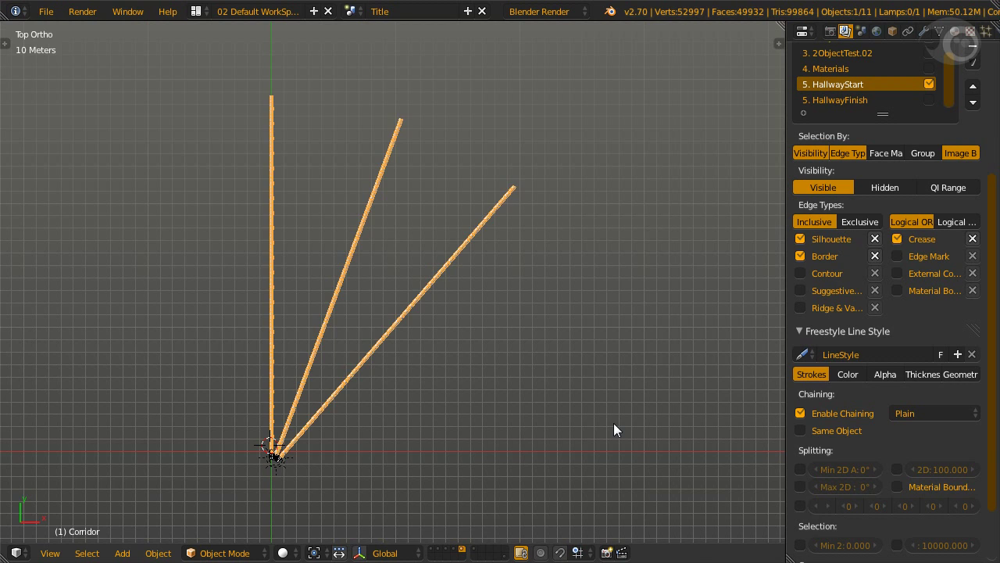
Measure a corridor arm with the Ruler/Protractor tool, about 300 m long.
key("t")
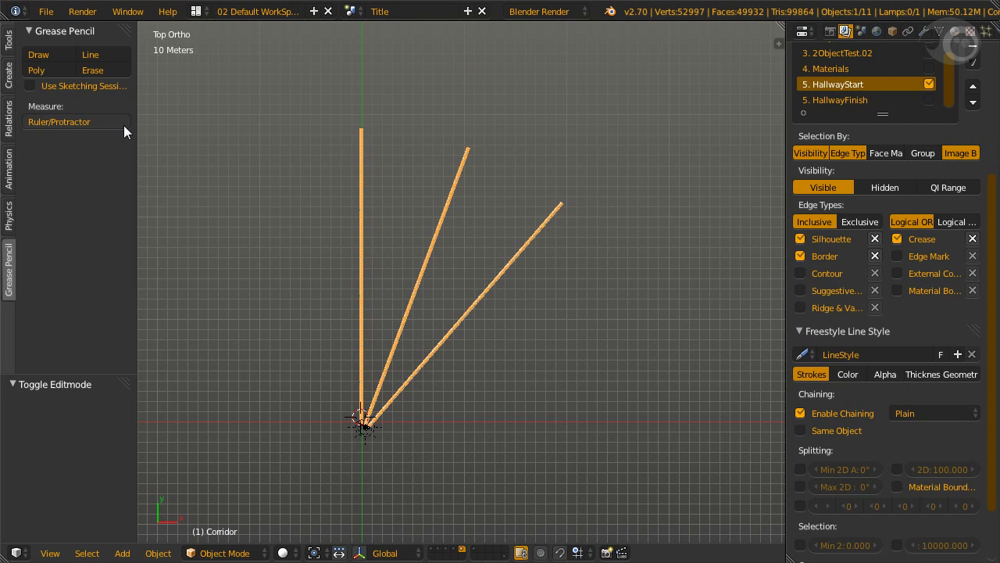
left_click(124, 125)
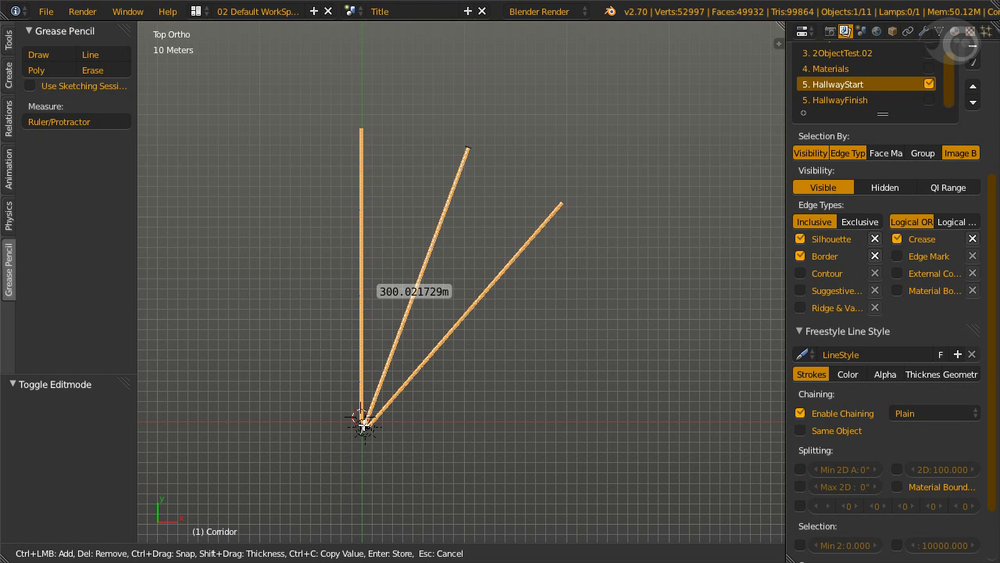
key("Return")
left_click(873, 433)
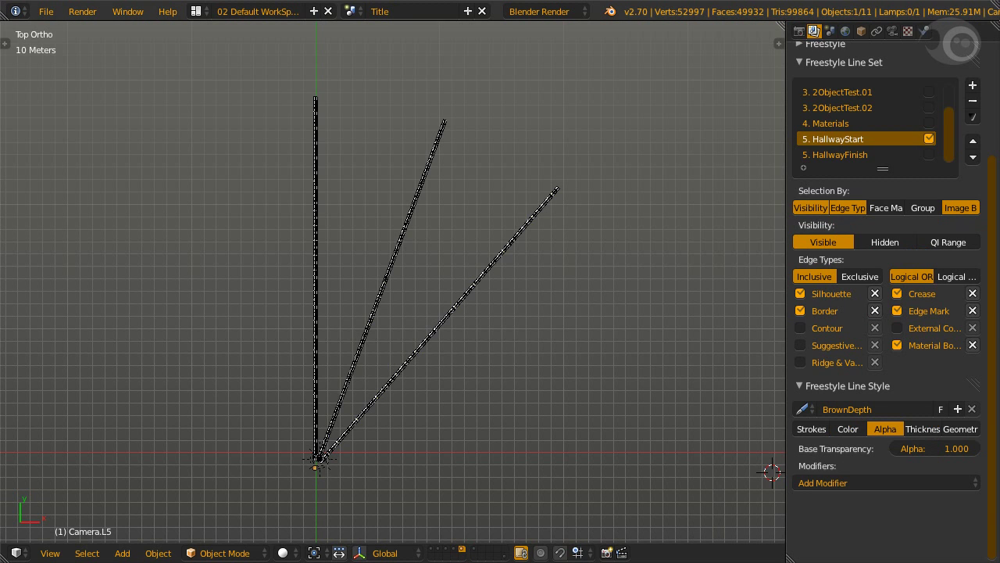
Set BrownDepth line alpha to 0.6 and base thickness to 3, then render from the camera view.
left_click(925, 448)
type(".6")
key("Return")
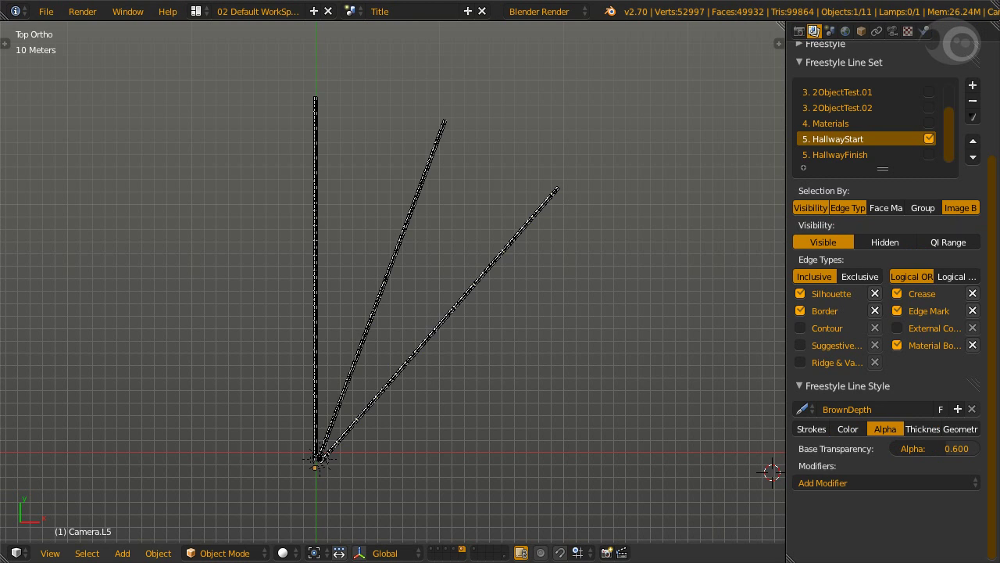
left_click(923, 429)
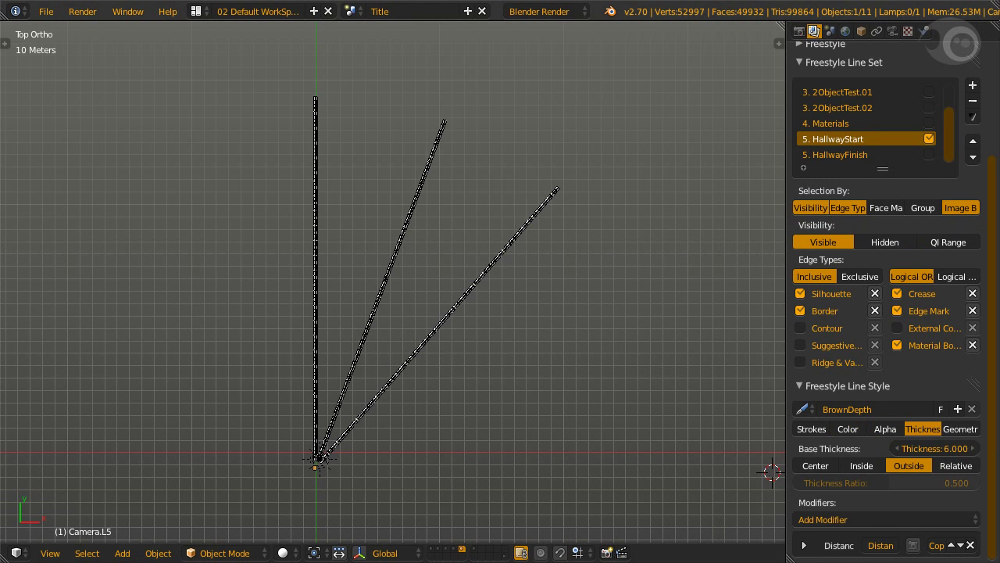
left_click(942, 448)
type("3")
key("Return")
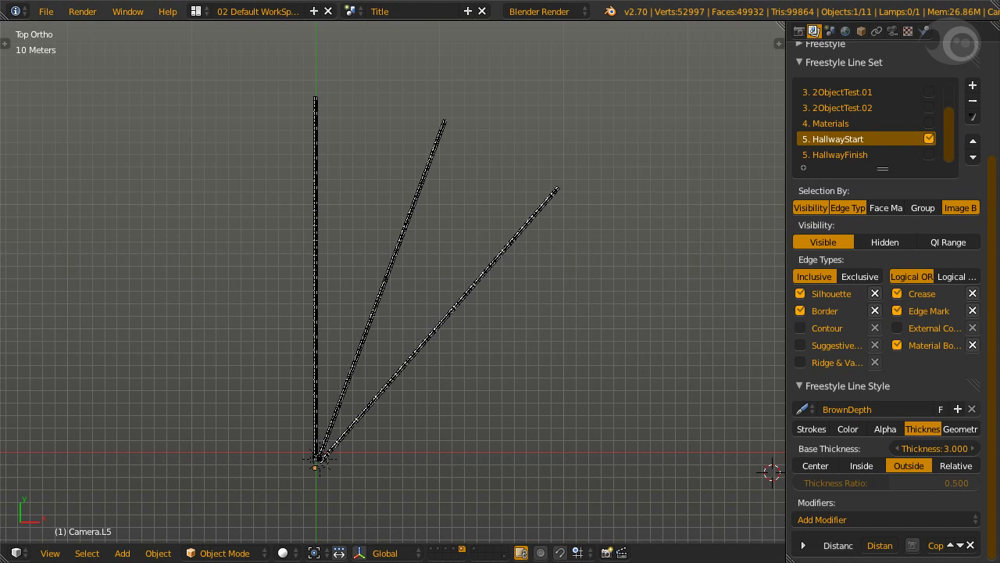
key("KP_0")
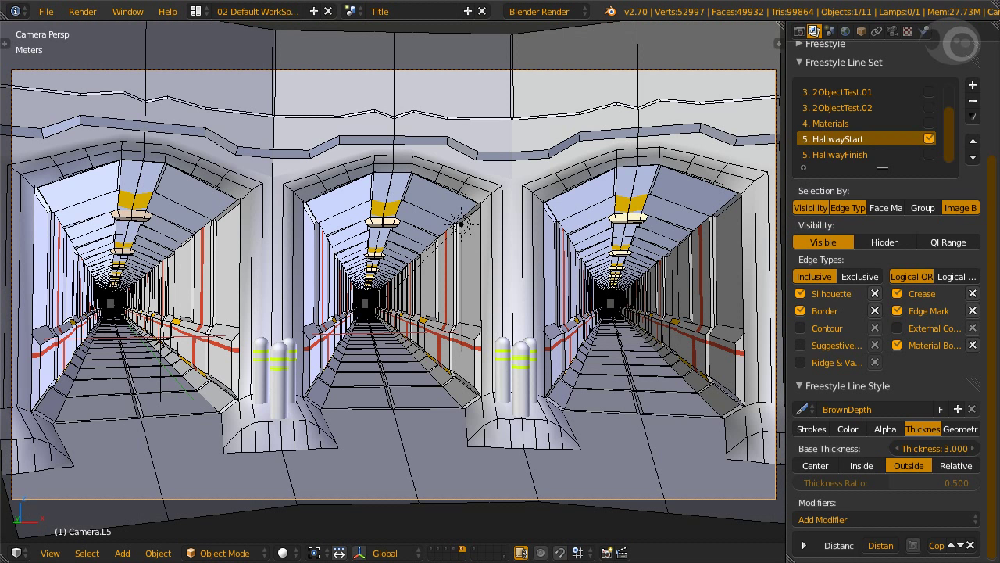
key("F12")
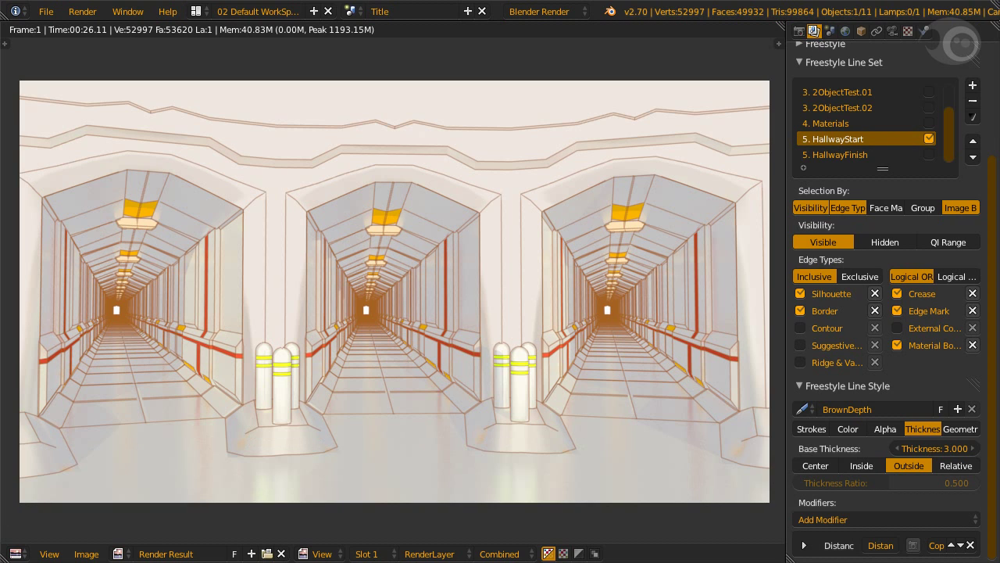
Add a Distance from Camera thickness modifier to BrownDepth and set its mapping to Curve.
scroll(887, 313, "down", 8)
left_click(918, 230)
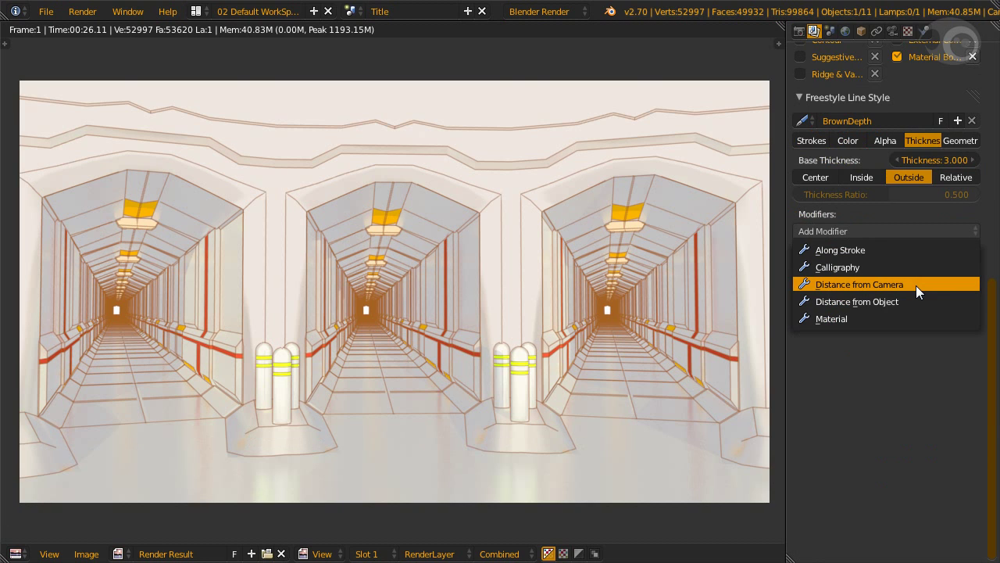
left_click(916, 285)
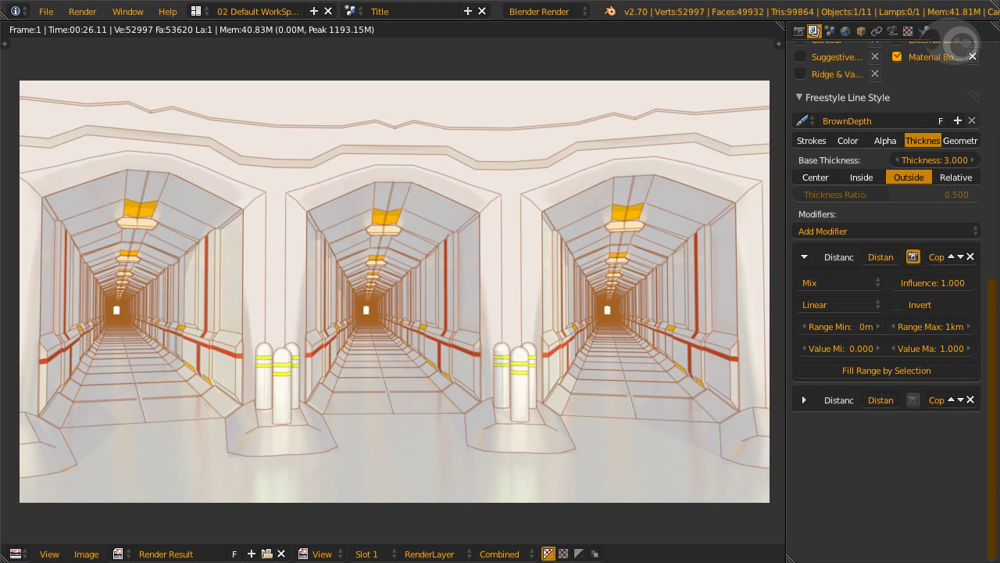
left_click(856, 304)
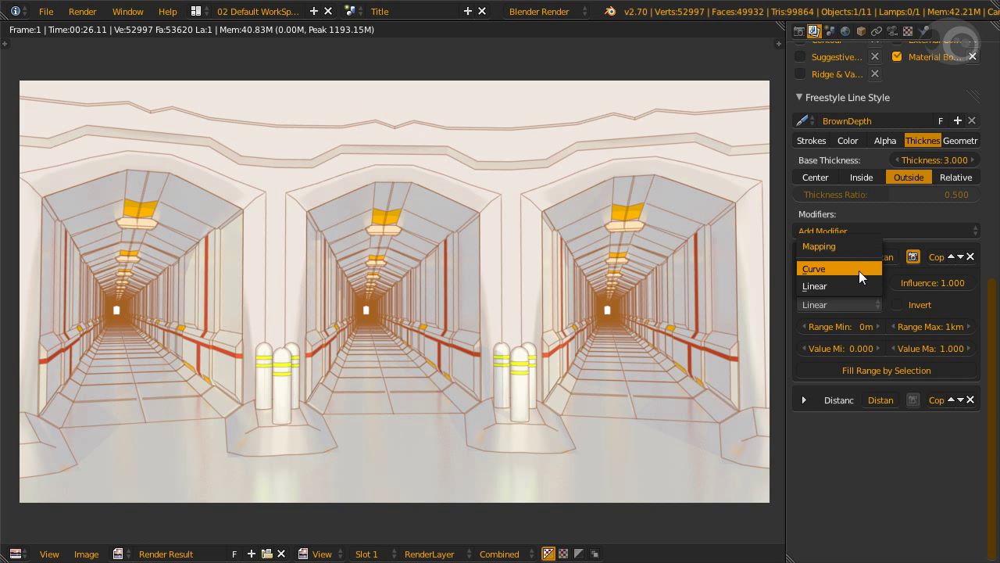
left_click(859, 271)
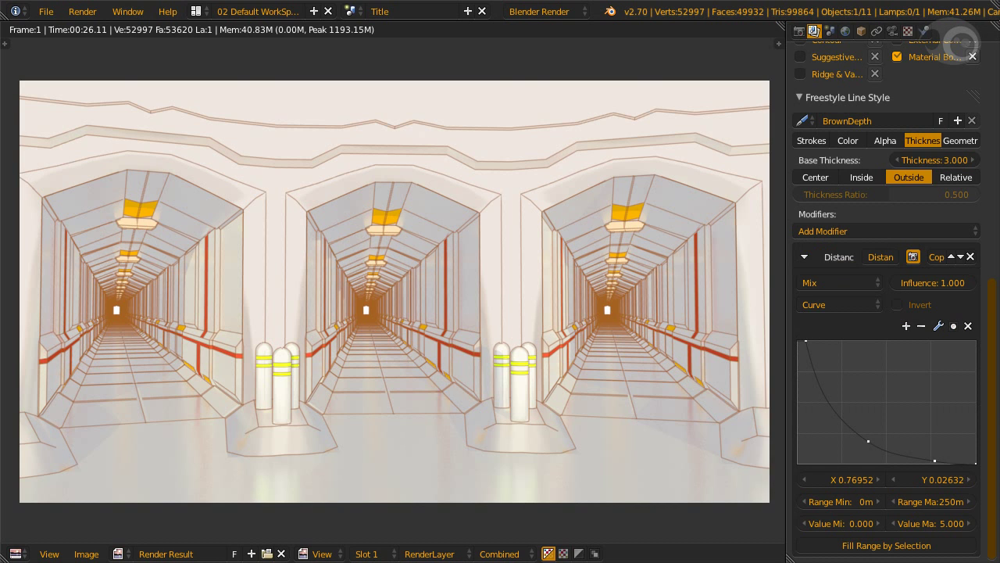